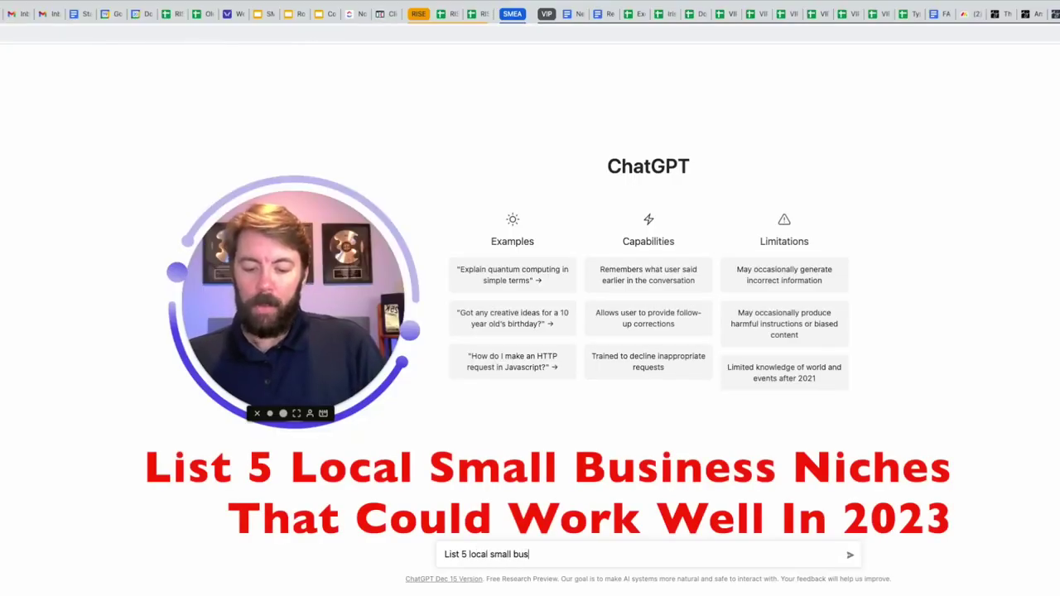
Ask ChatGPT for 5 local small business niches that could work well in 2023
type("ches that could work well in 2023")
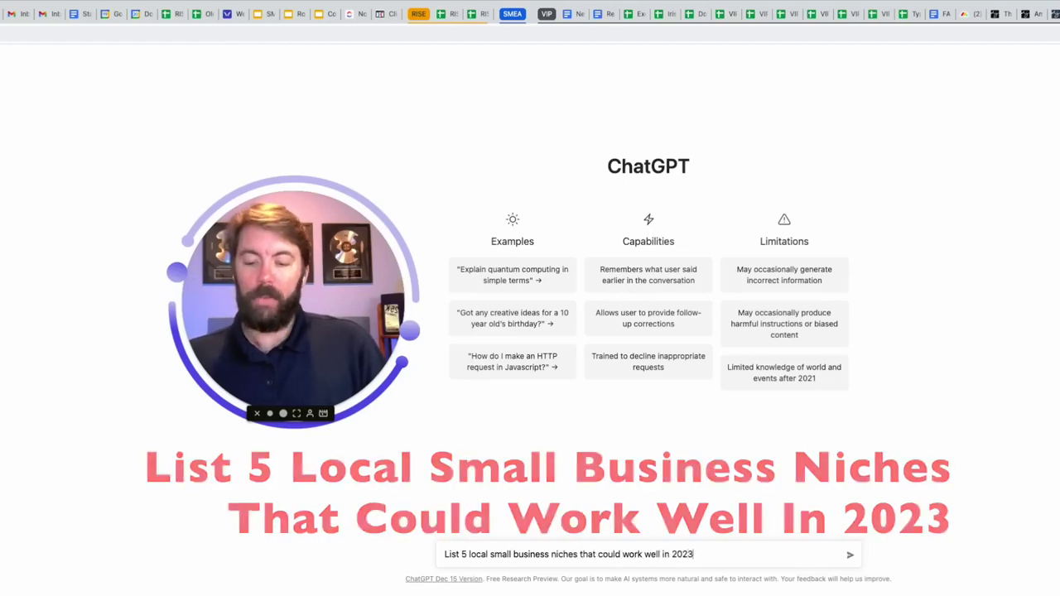
key("Return")
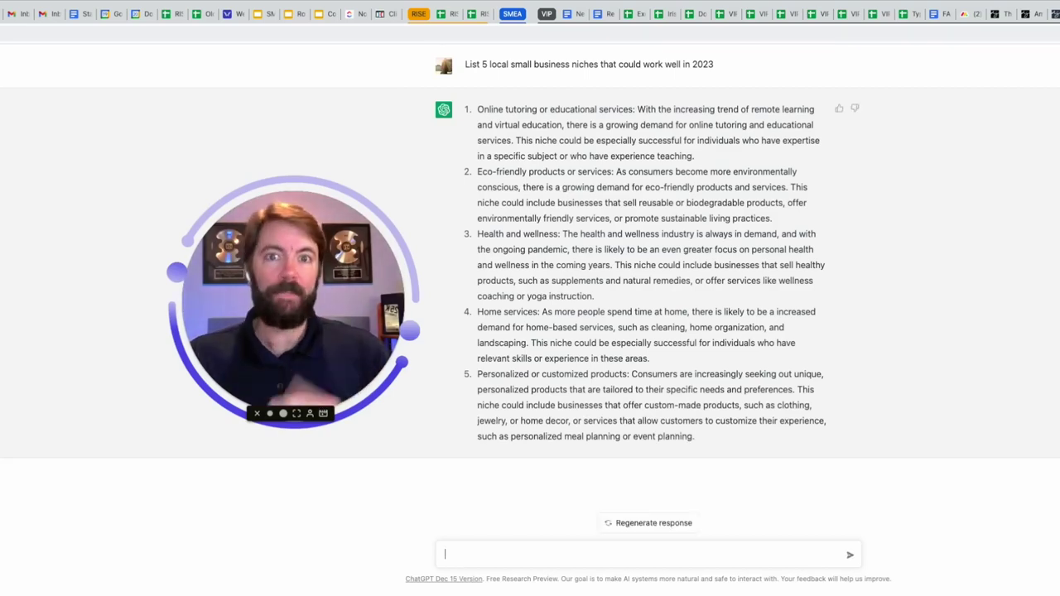
Narrow the ideas to 5 local brick-and-mortar service-based businesses, then draft a witty agency-name request
type("Niche down to 5 local brick and mortar service based businesses")
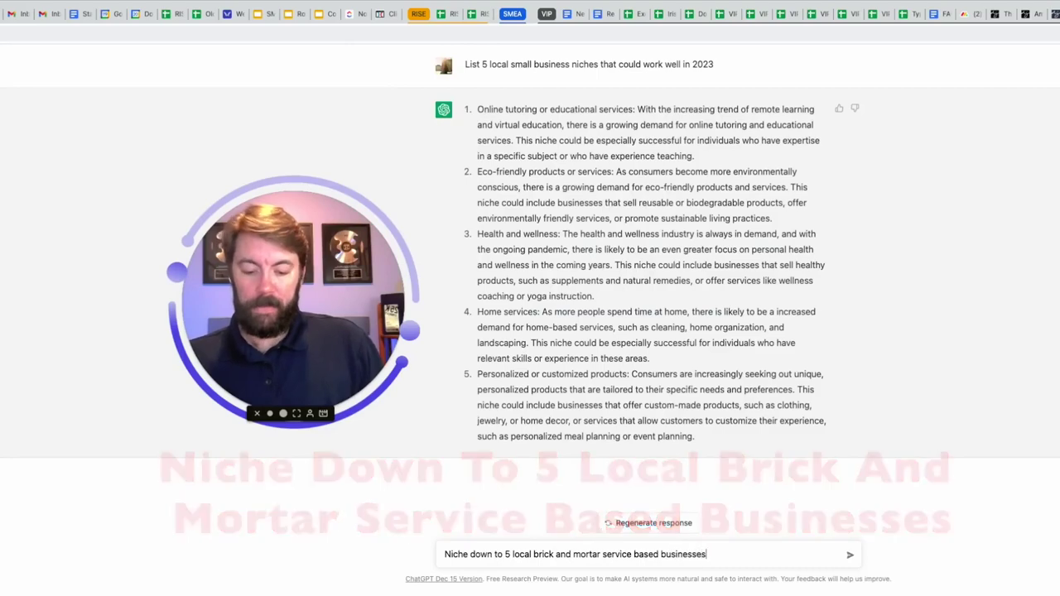
key("Return")
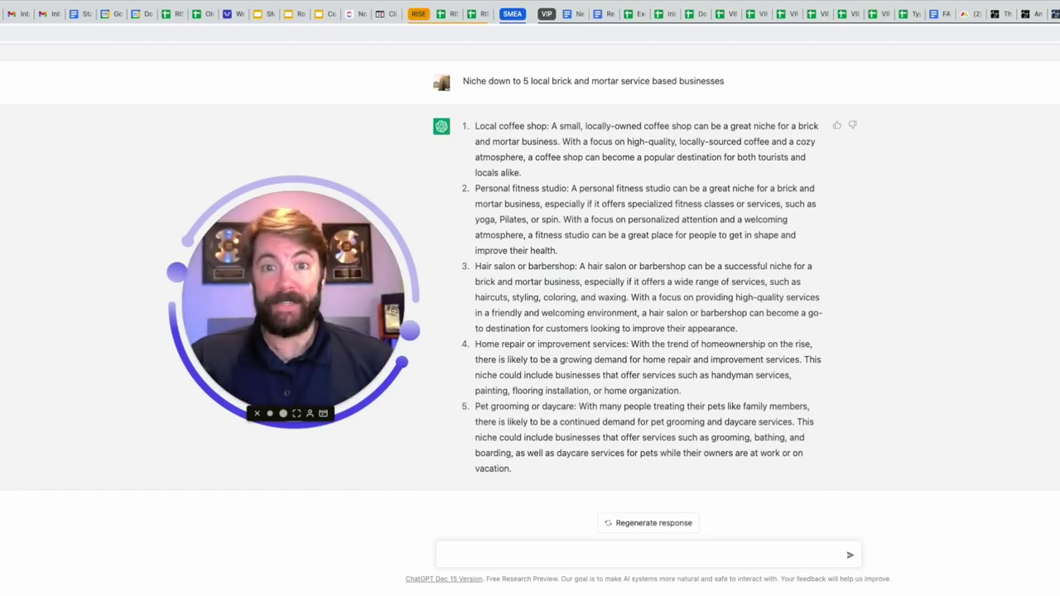
type("Come up with a witty ma")
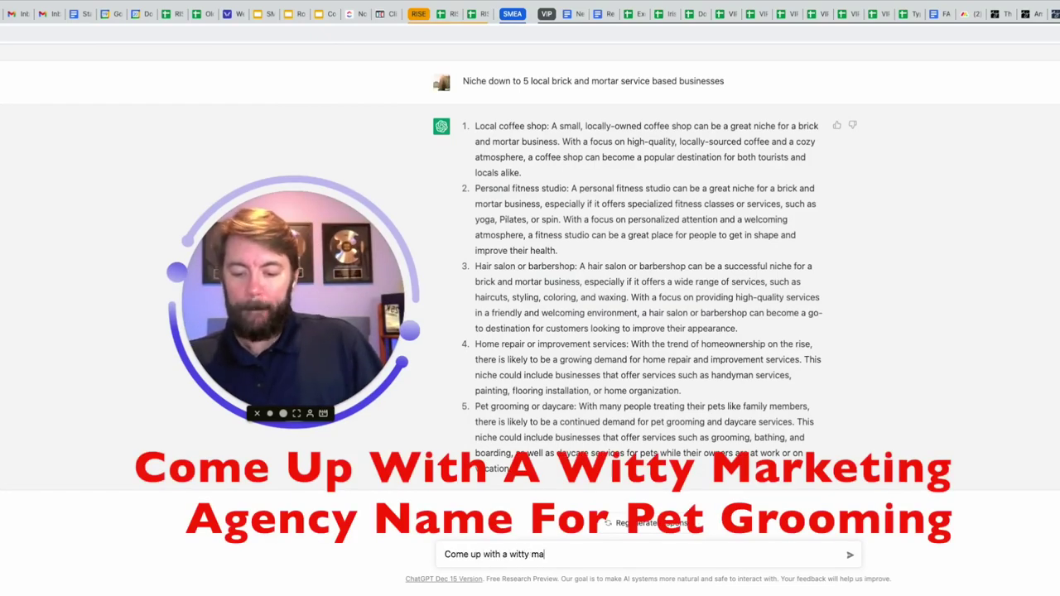
type("rketing agency name for pet gr")
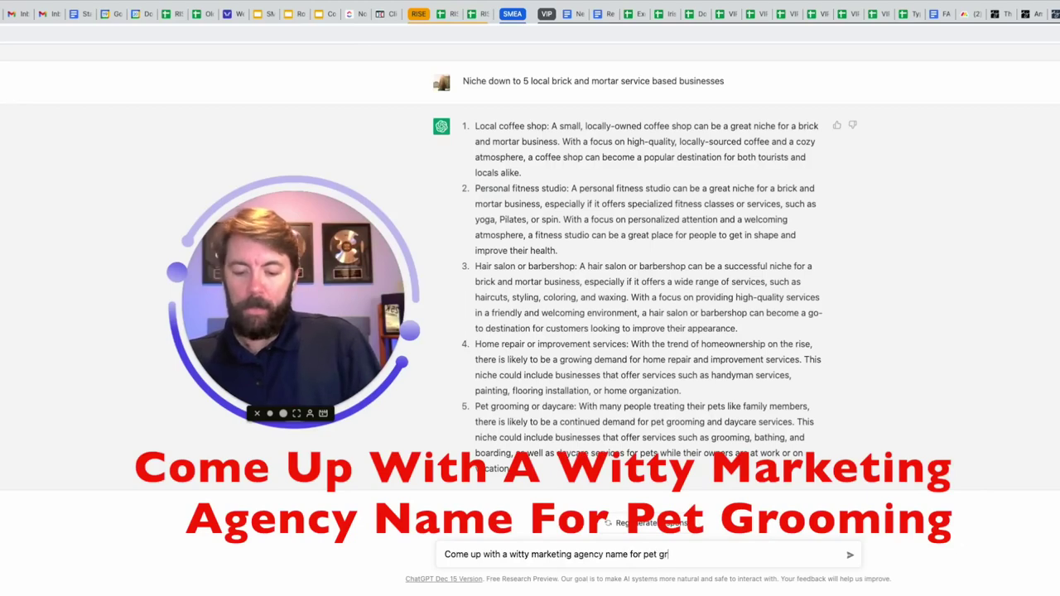
type("ooming")
Request a witty pet-grooming marketing agency name, then 5 more name ideas
key("Return")
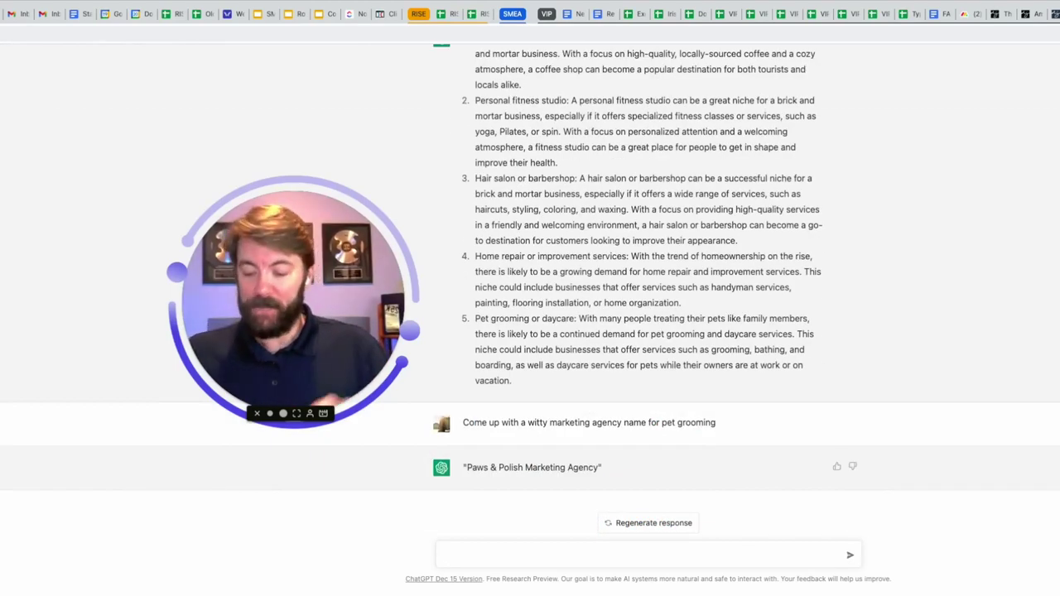
type("Come up with 5")
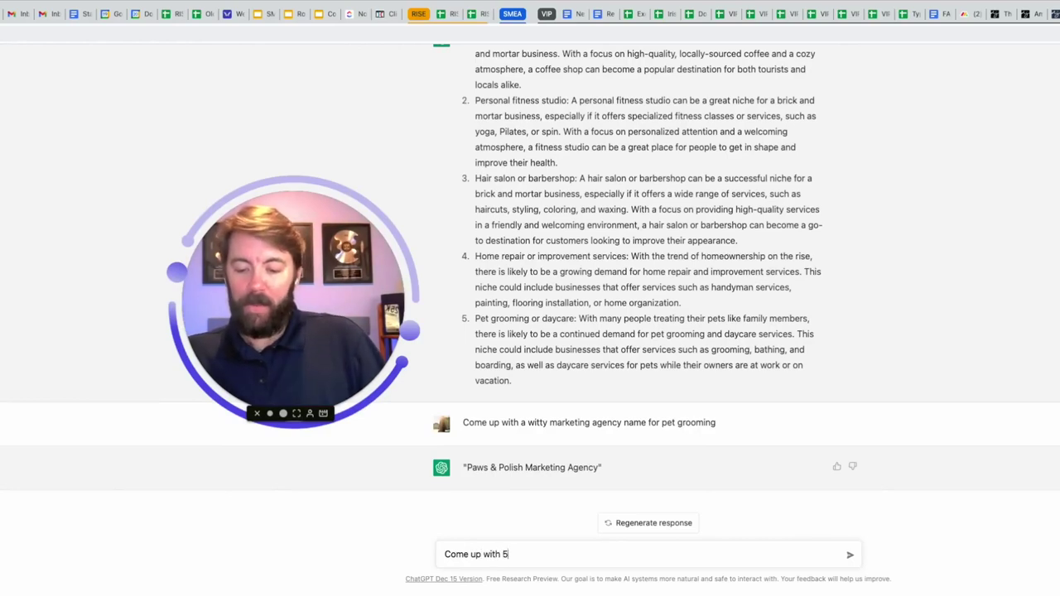
type(" more")
key("Return")
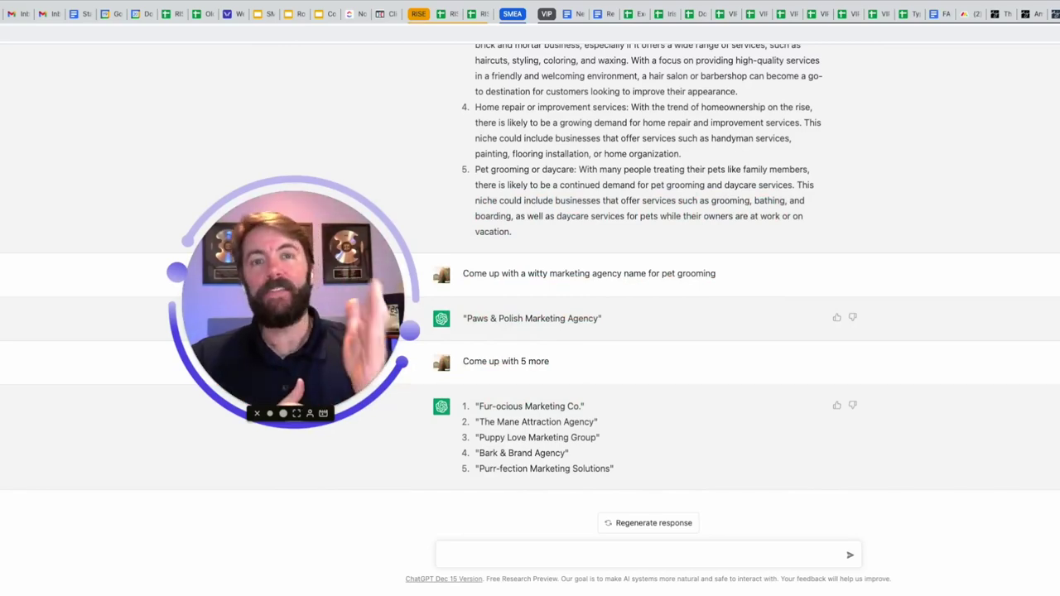
type("write a ")
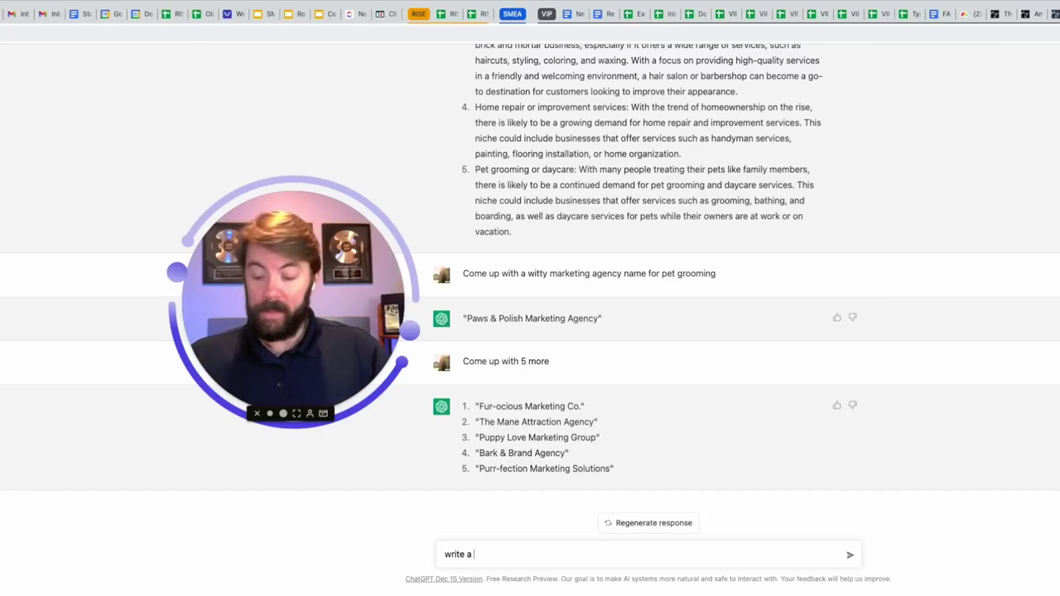
type("social media ad for this")
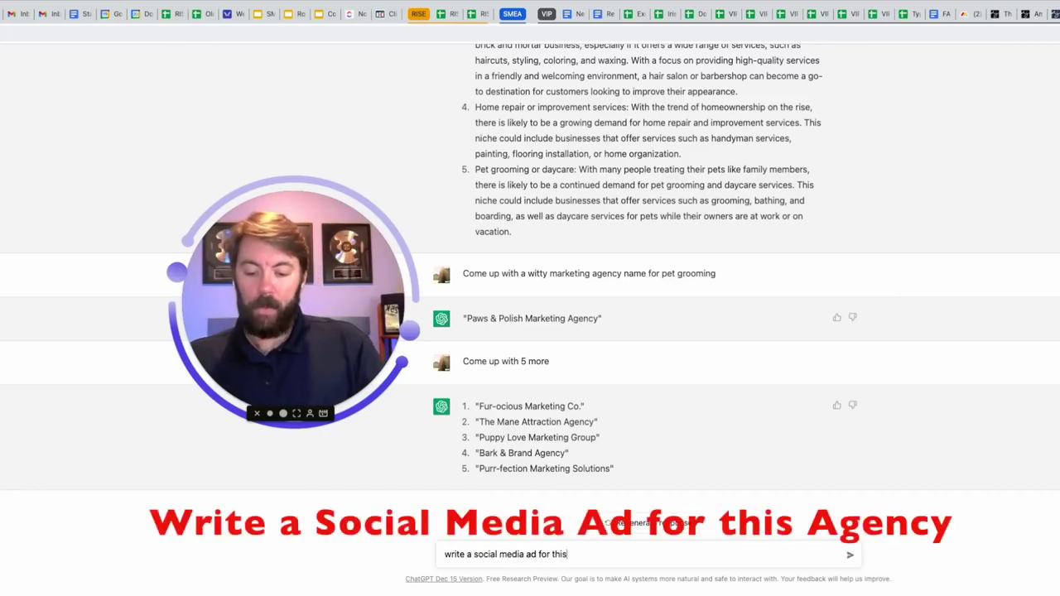
type(" agency")
Request a social media ad for the agency, then highlight the revised ad's body text and hashtags
key("Return")
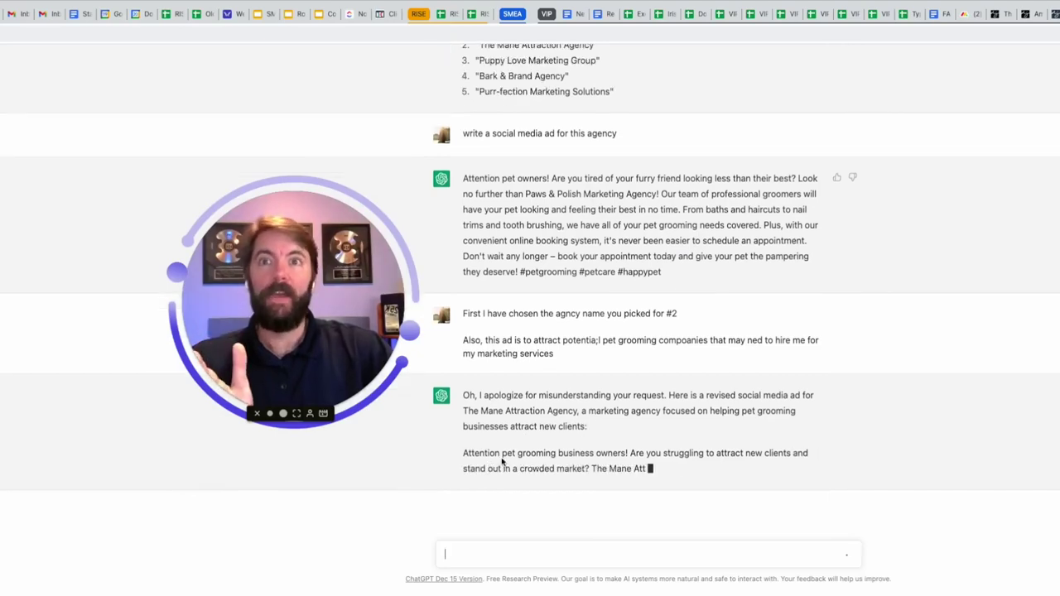
left_click_drag(463, 453, 811, 470)
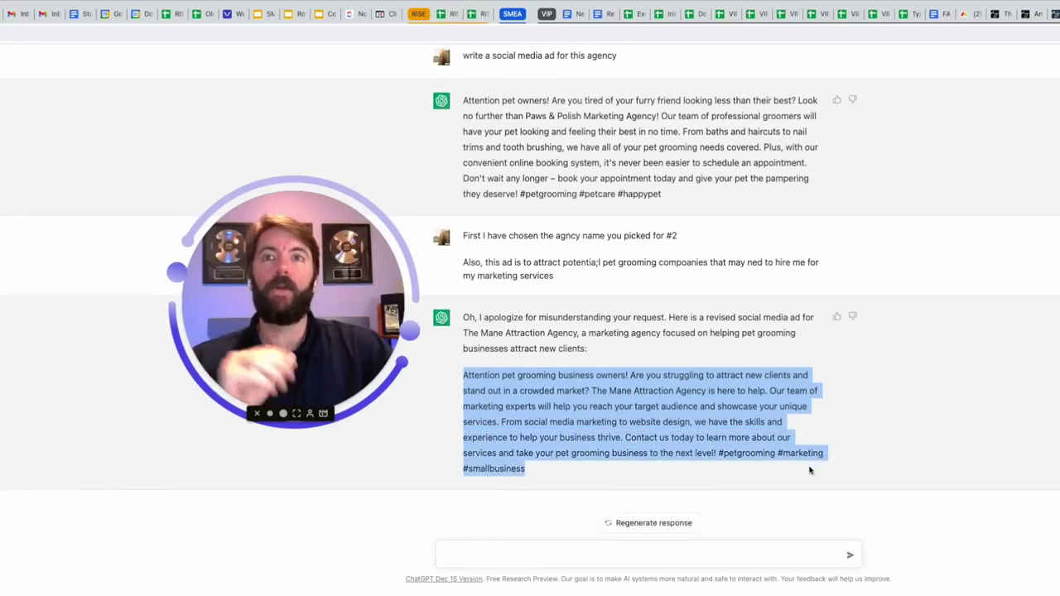
left_click(749, 422)
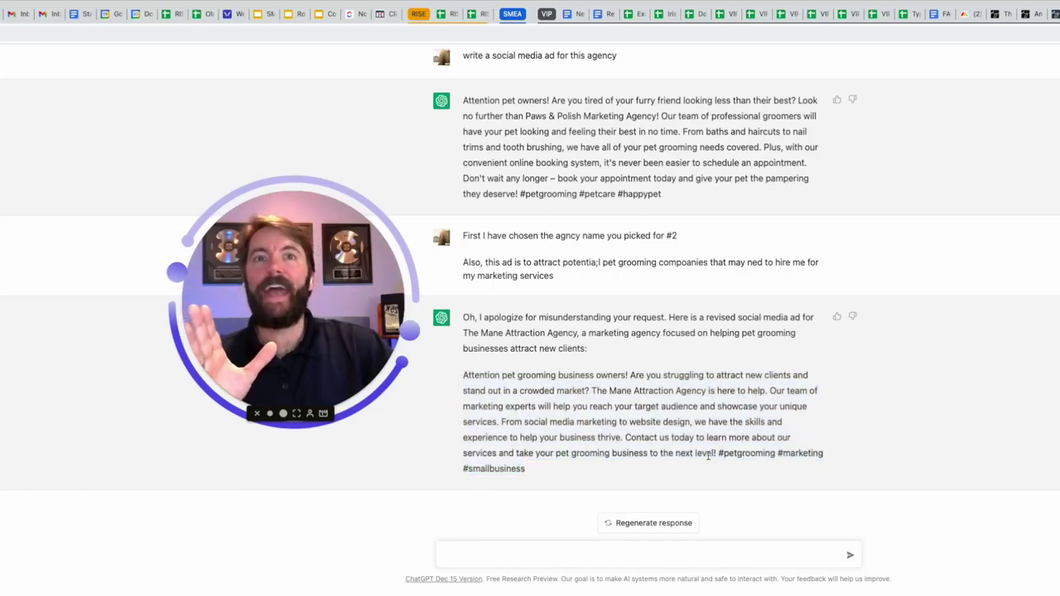
left_click_drag(718, 453, 738, 472)
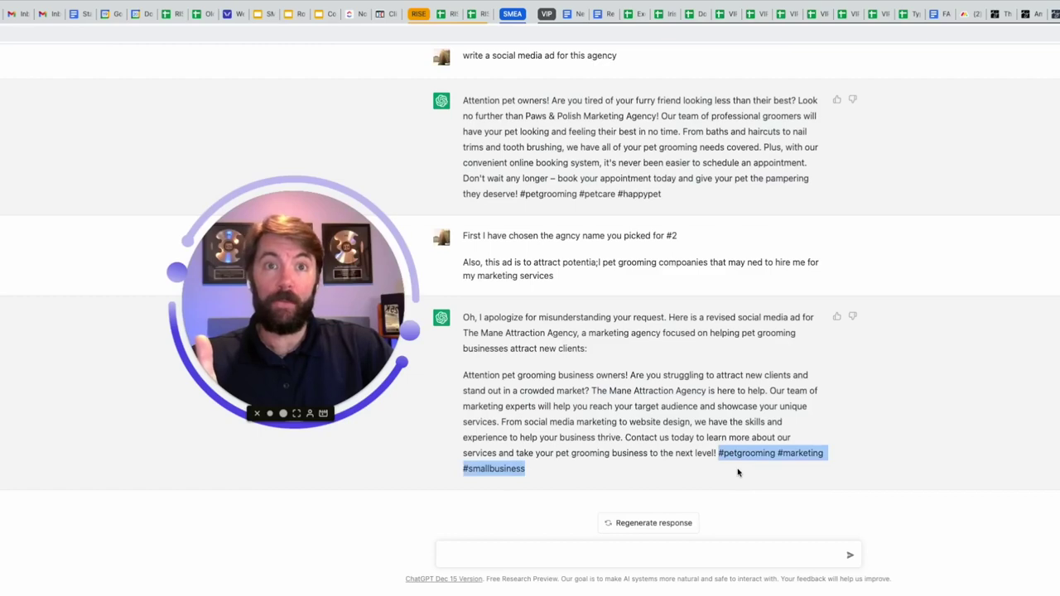
left_click(636, 553)
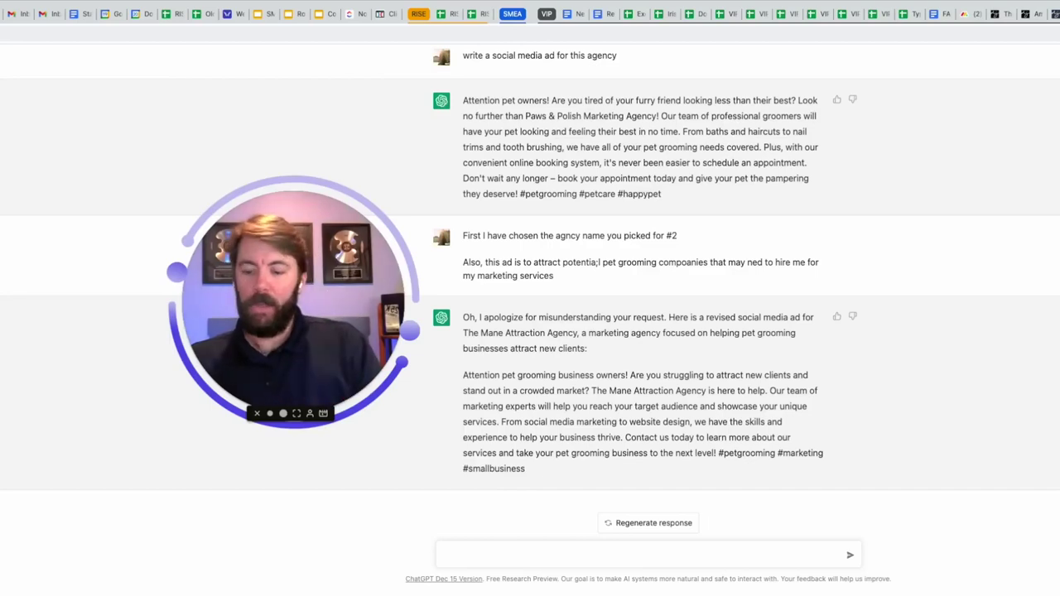
Ask ChatGPT to add wit and humor to the ad and use it for my agency
type("Add witnand humor")
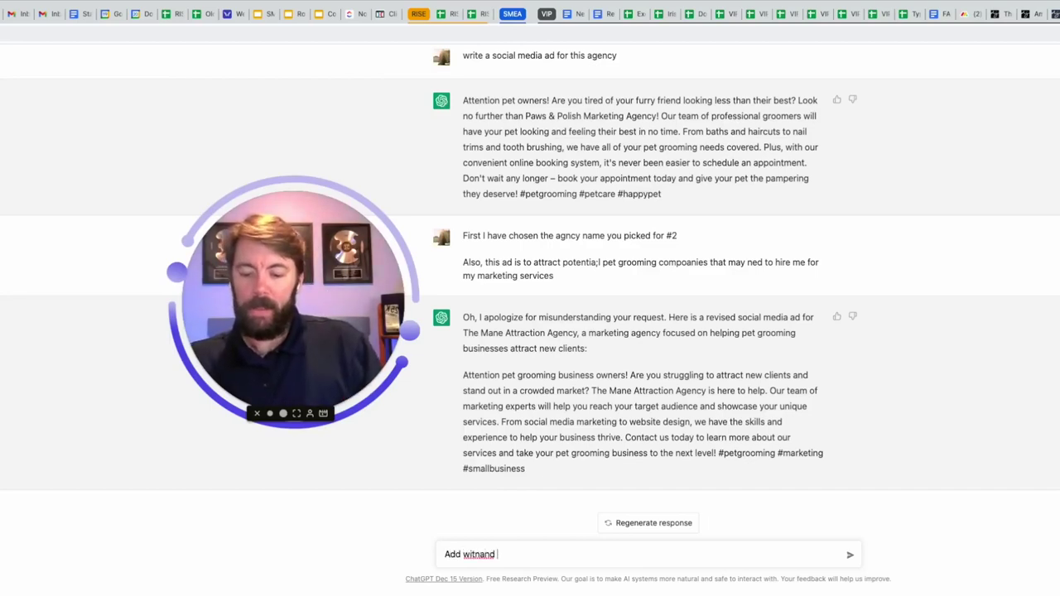
key("Return")
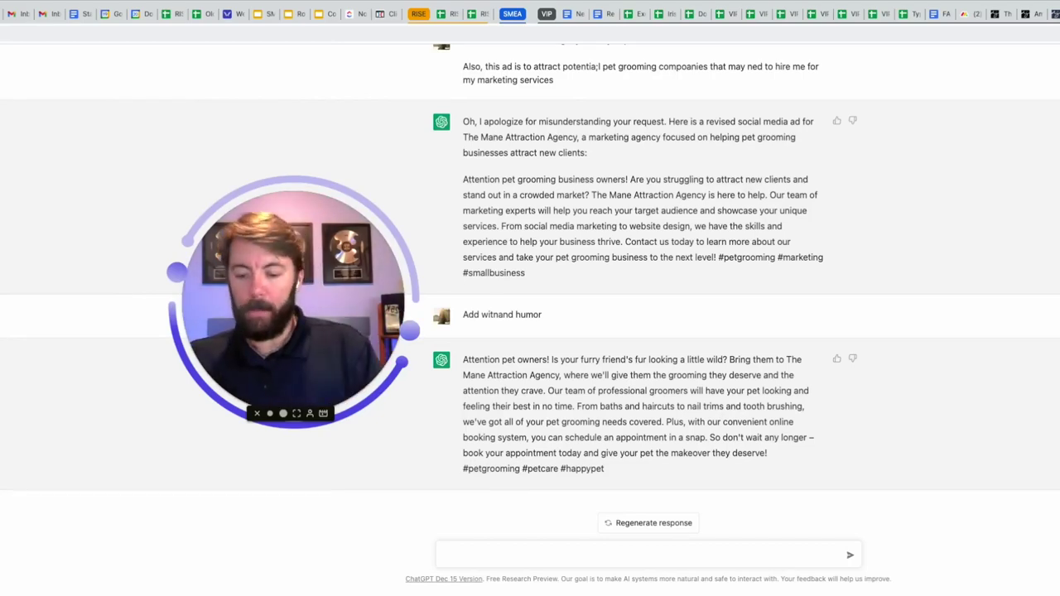
type("lease use ")
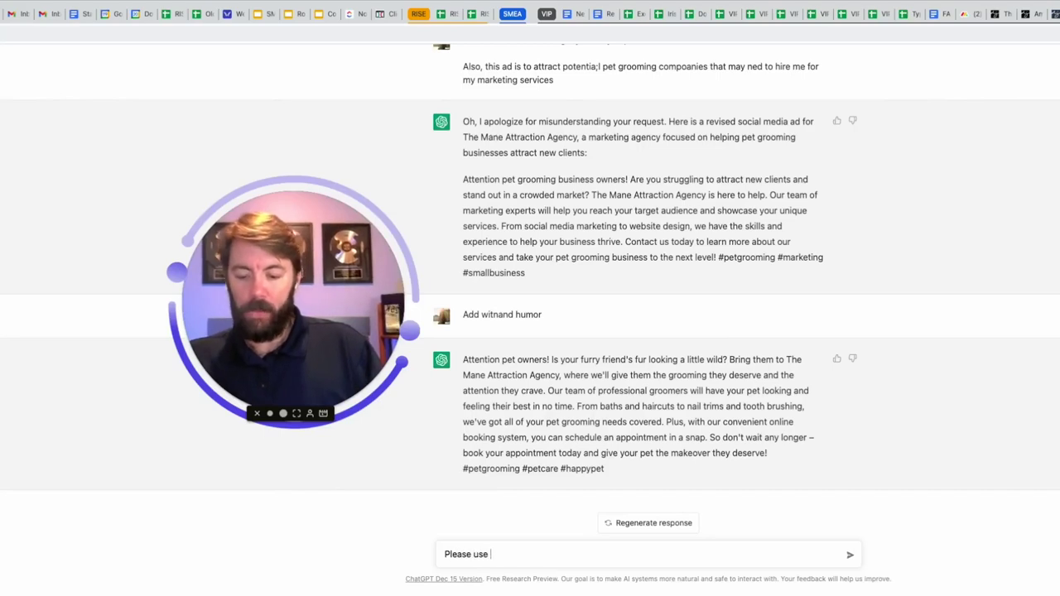
type("for my age")
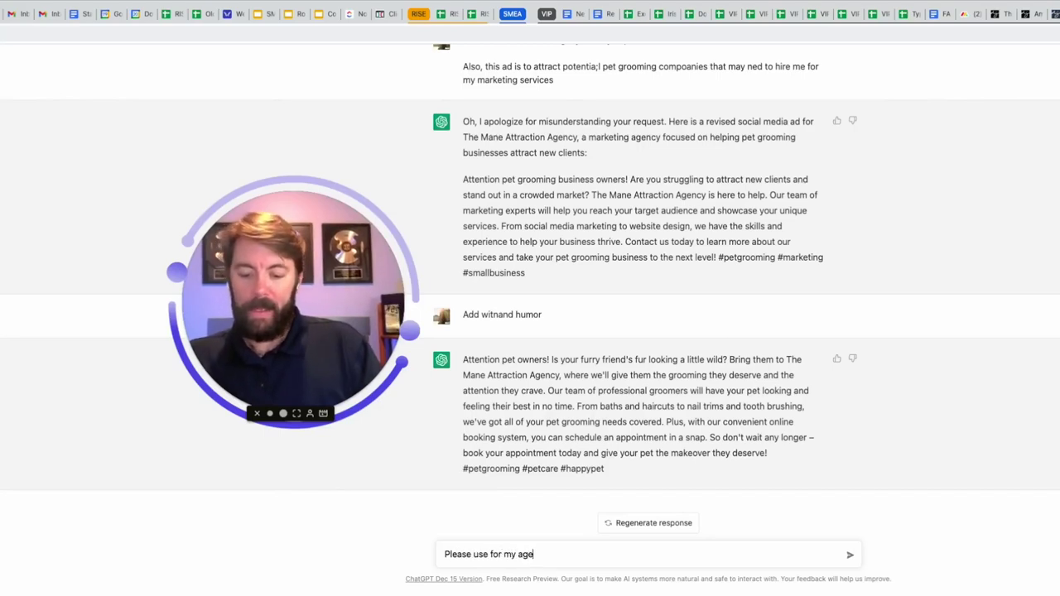
type("ncy")
key("Return")
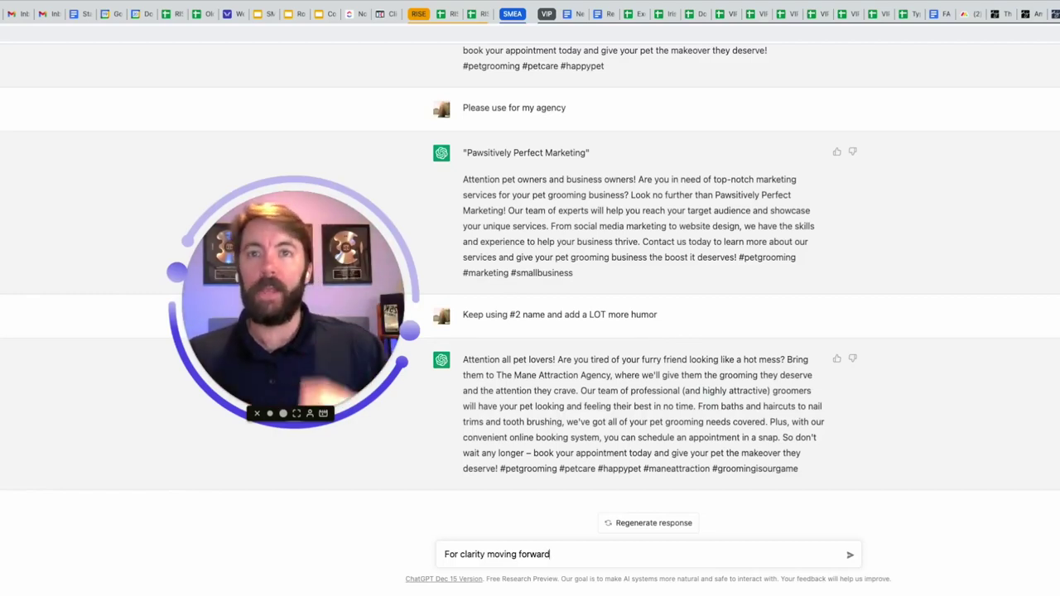
Clarify the agency is The Mane Attraction Agency, creating ads to attract pet groomers
type("agency is called the Mane Atra")
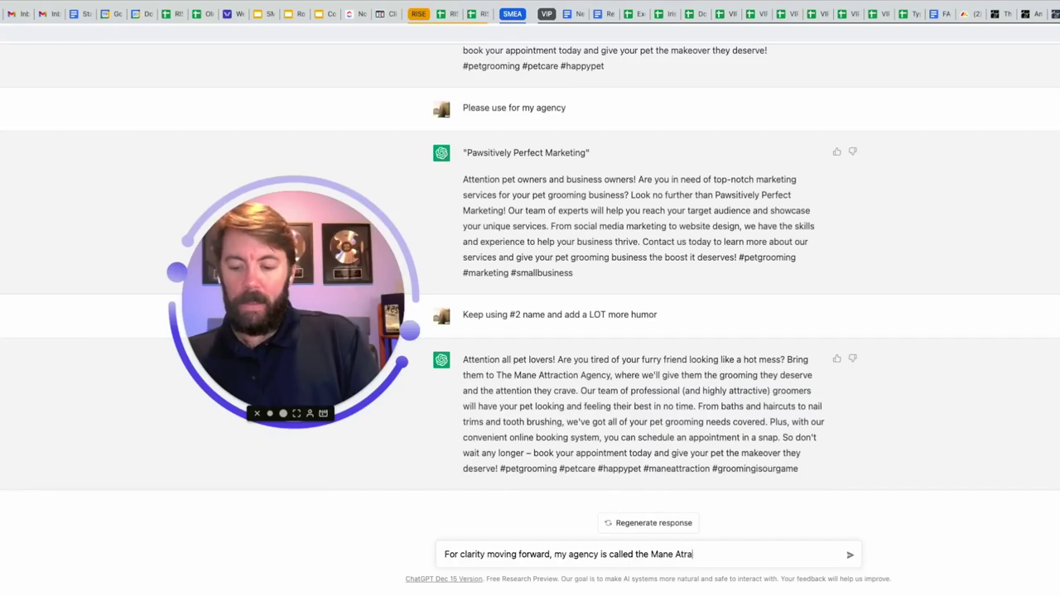
type("ction Agenmc")
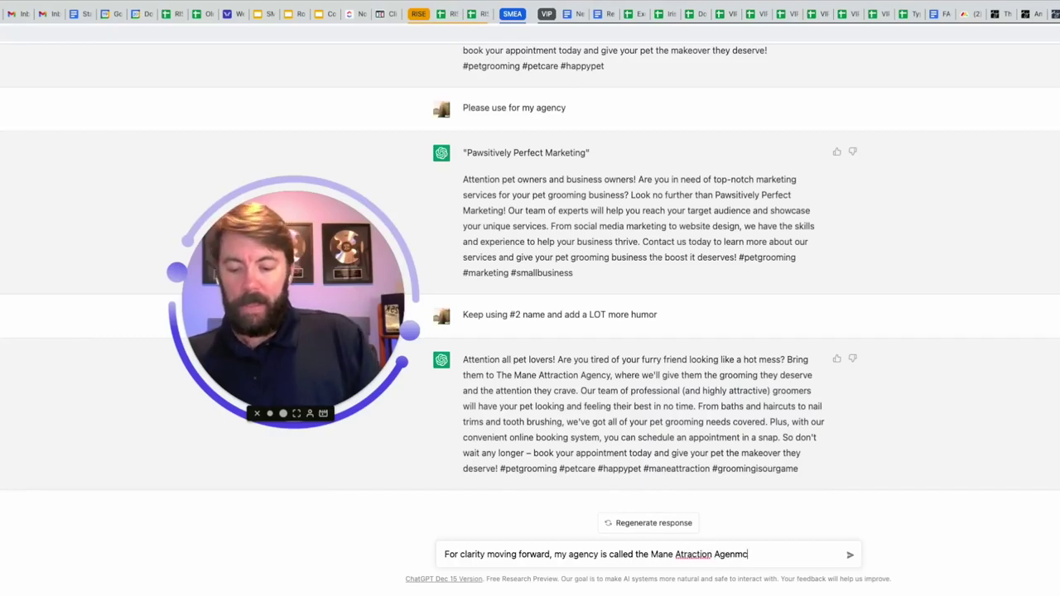
type("y, and I am ")
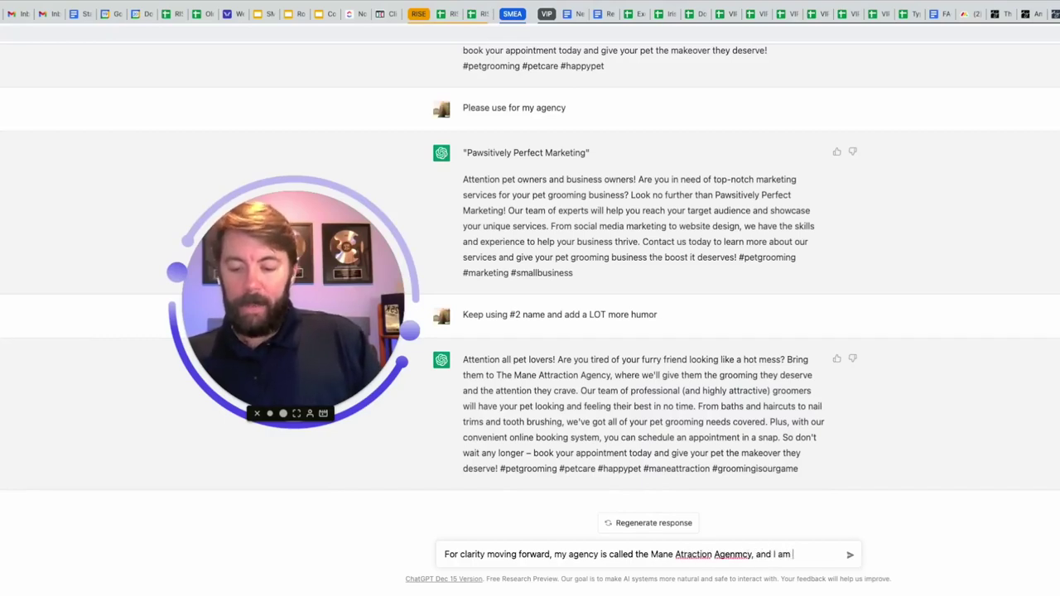
type("trying to create a")
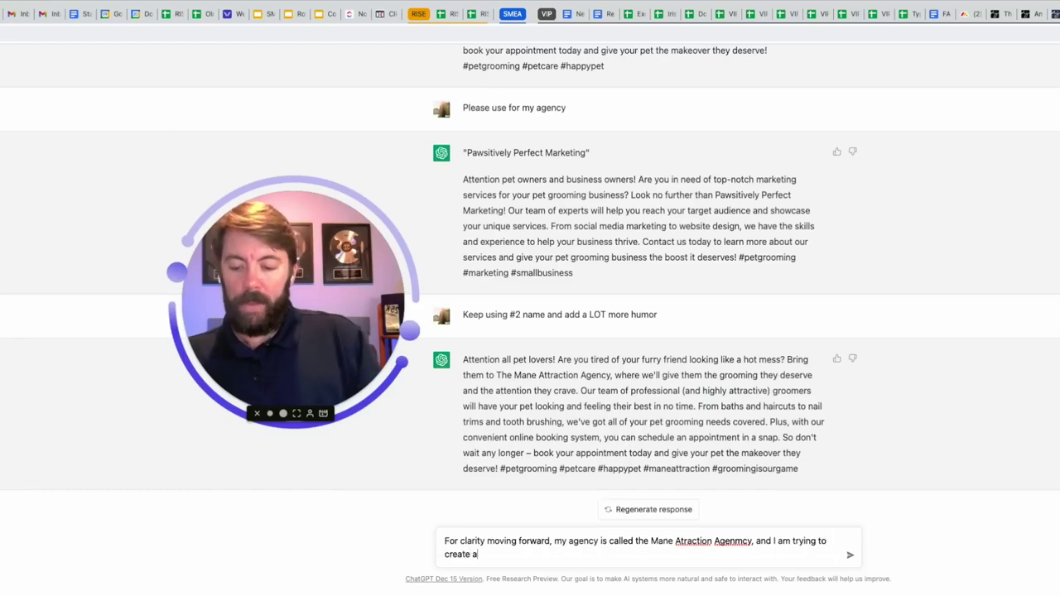
type("ds to attract pet groomers")
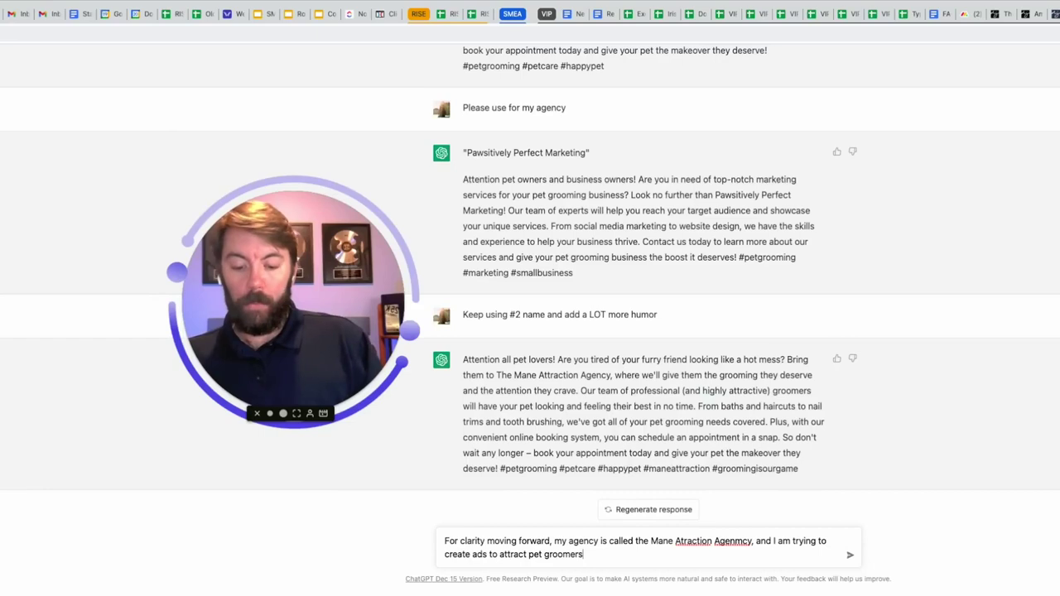
key("Return")
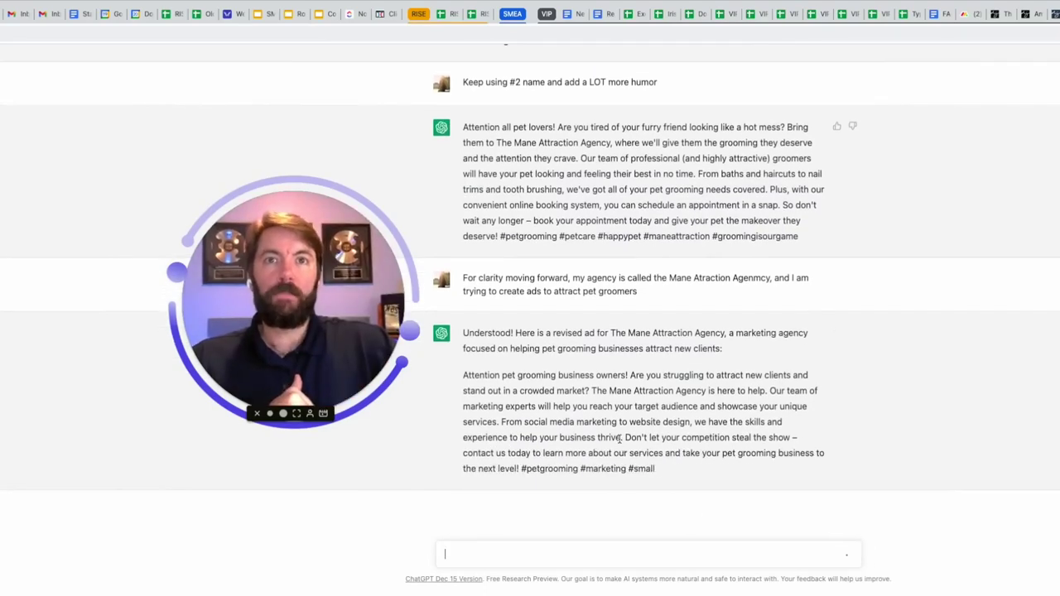
left_click_drag(626, 437, 797, 437)
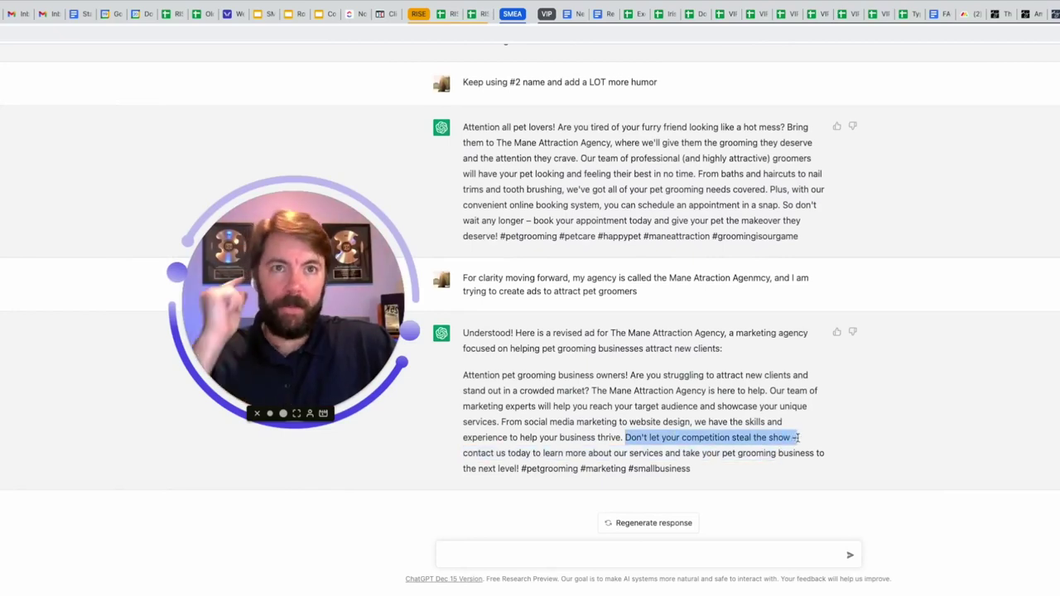
Ask for a lot more humor and highlight the #groomingisourgame hashtag in the reply
type("Add a lot more humor")
key("Return")
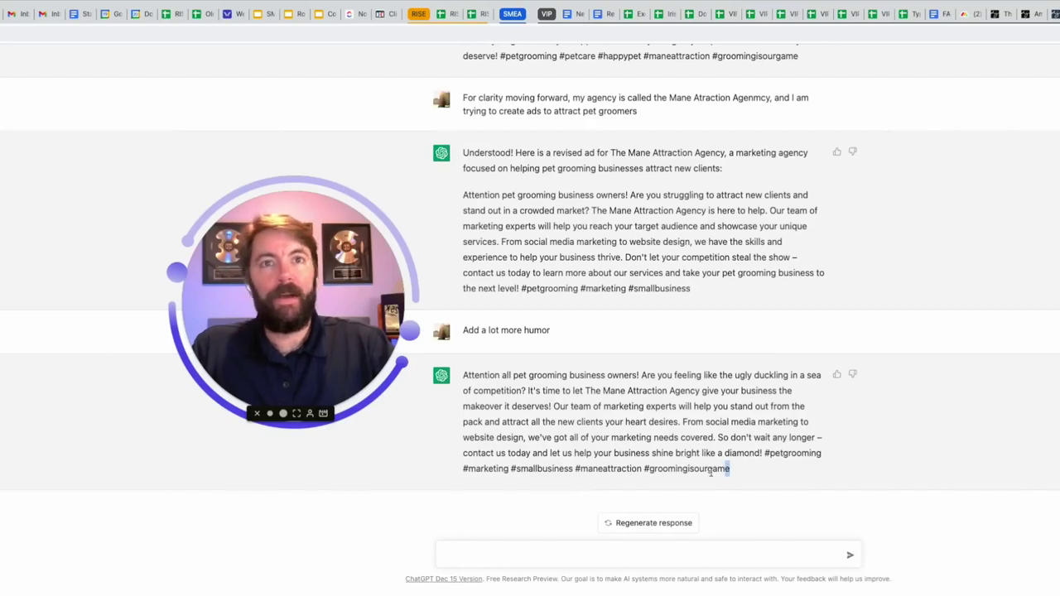
left_click_drag(728, 470, 645, 474)
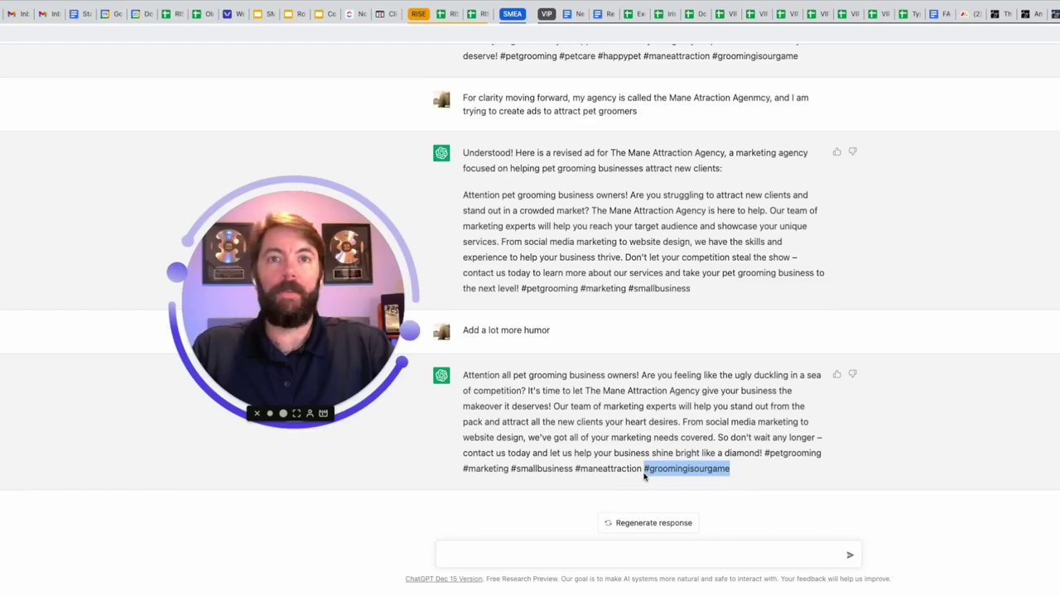
Request a landing page headline, getting 'Transform Your Pet Grooming Business with The Mane Attraction Agency'
left_click(627, 553)
type("Now")
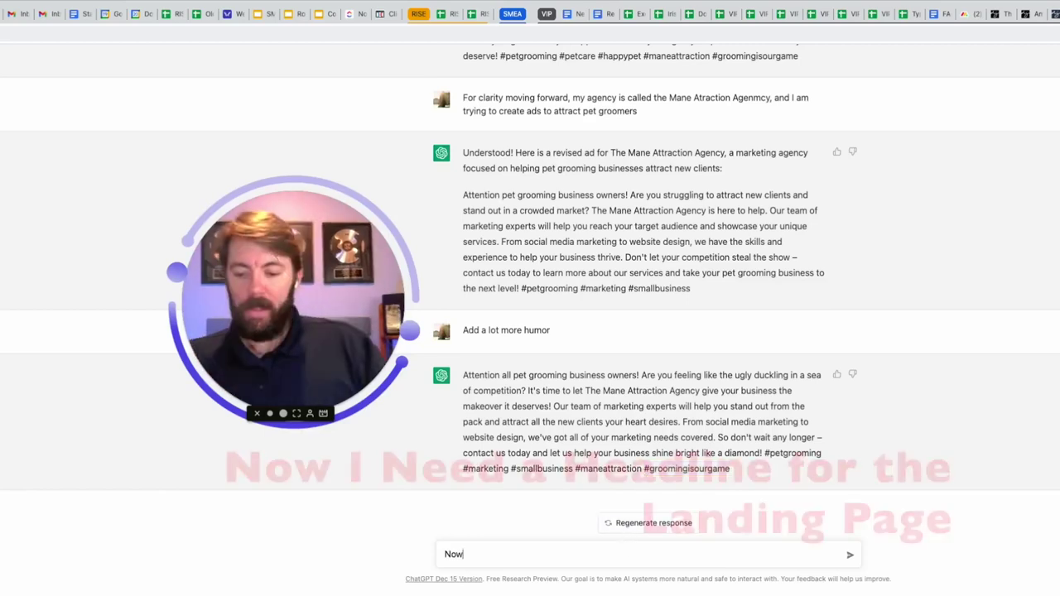
type(" I need a headline for the lan")
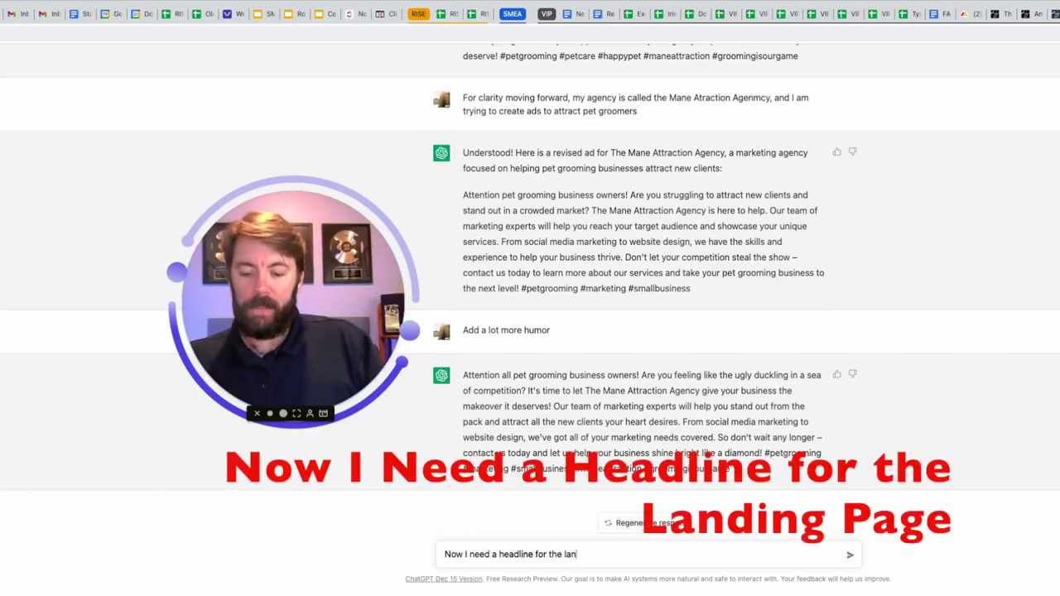
type("ding page")
key("Return")
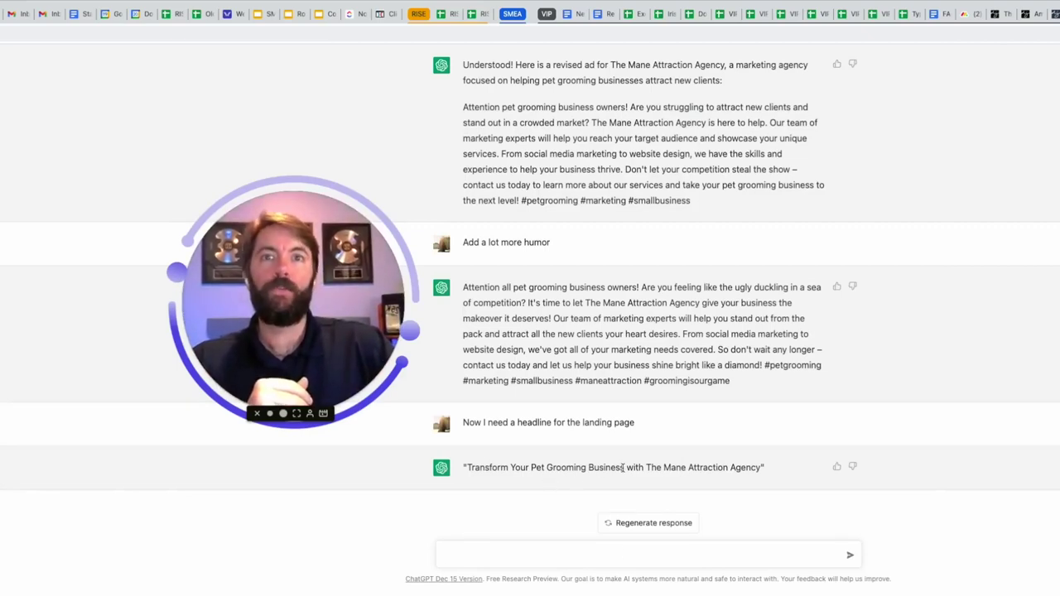
Ask for 5 more, even wittier headlines, such as 'Bark Up the Right Marketing Tree'
type("Ok, give me ")
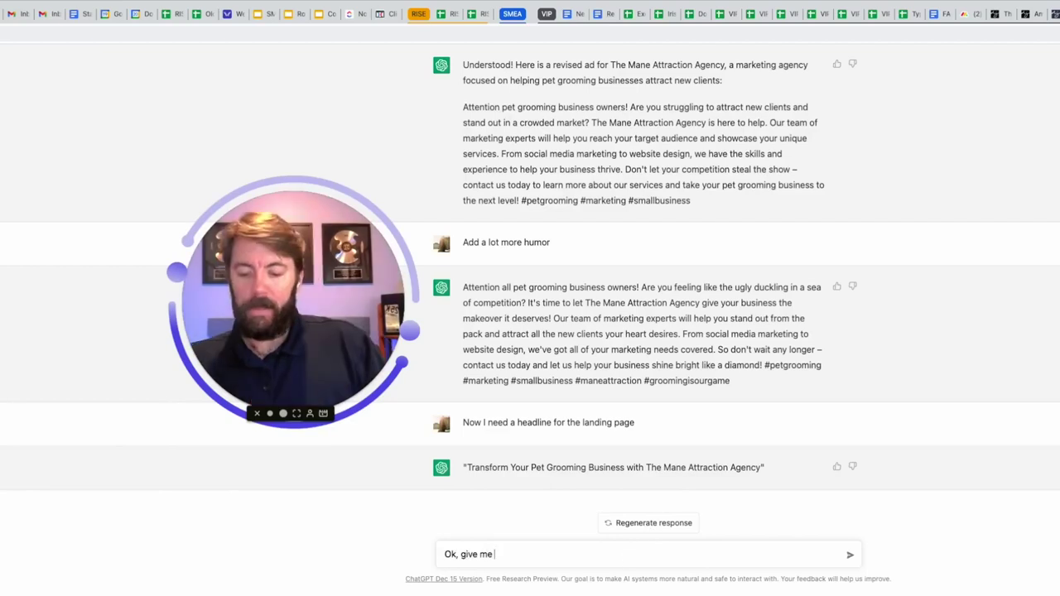
type("5 more and make them")
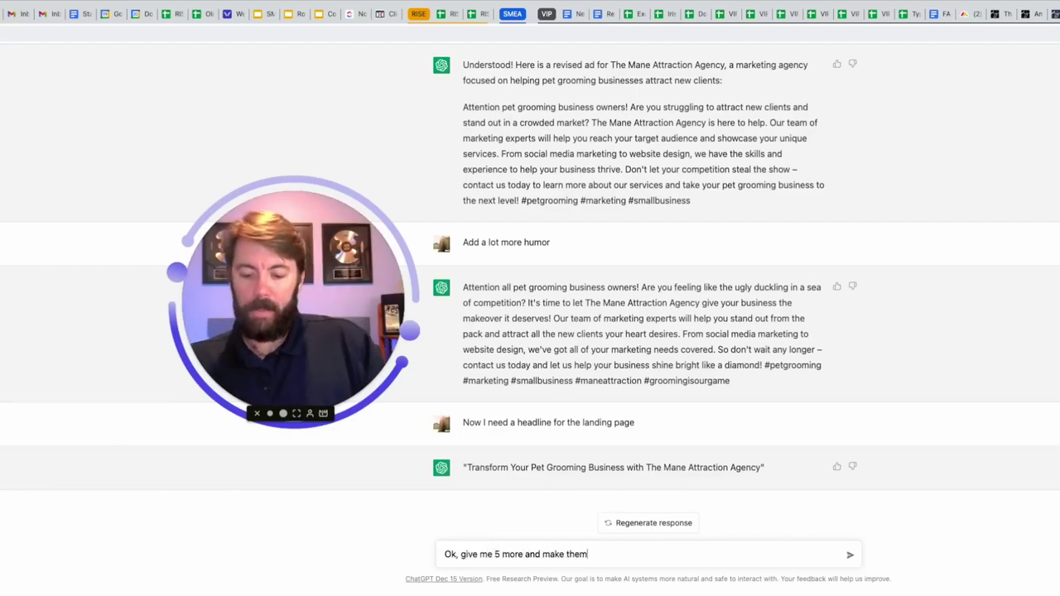
type(" even more witty")
key("Return")
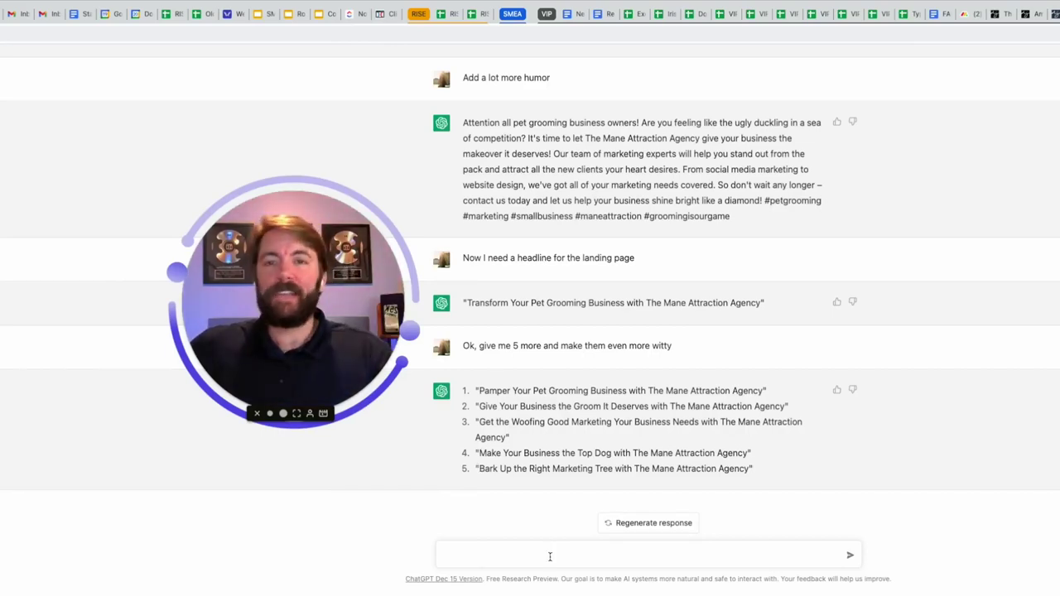
Request amazing landing-page body copy that entices pet-grooming businesses to work with me
type("Give me ")
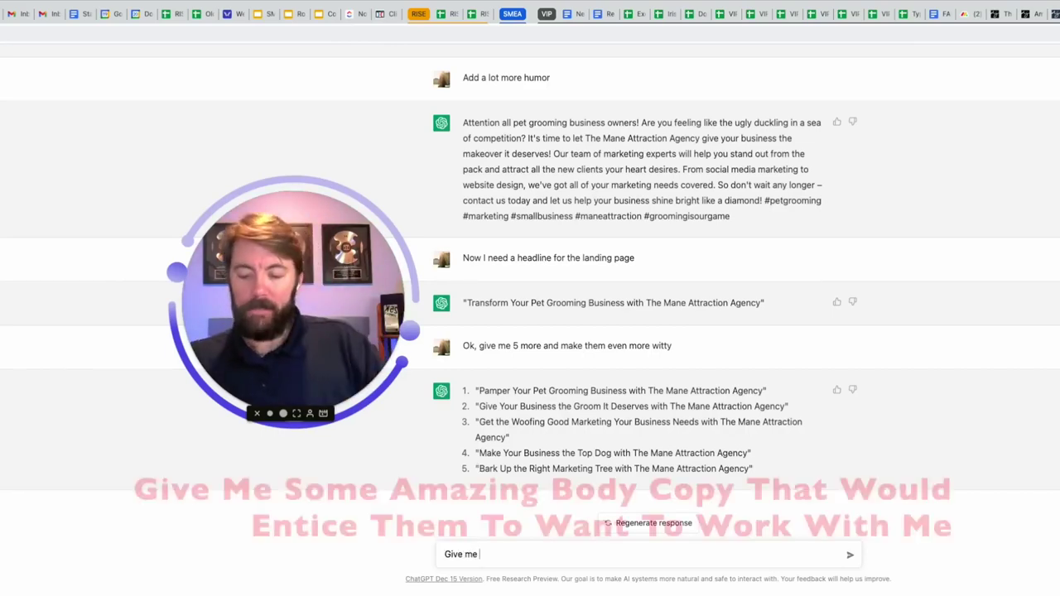
type("some amazing body copy that")
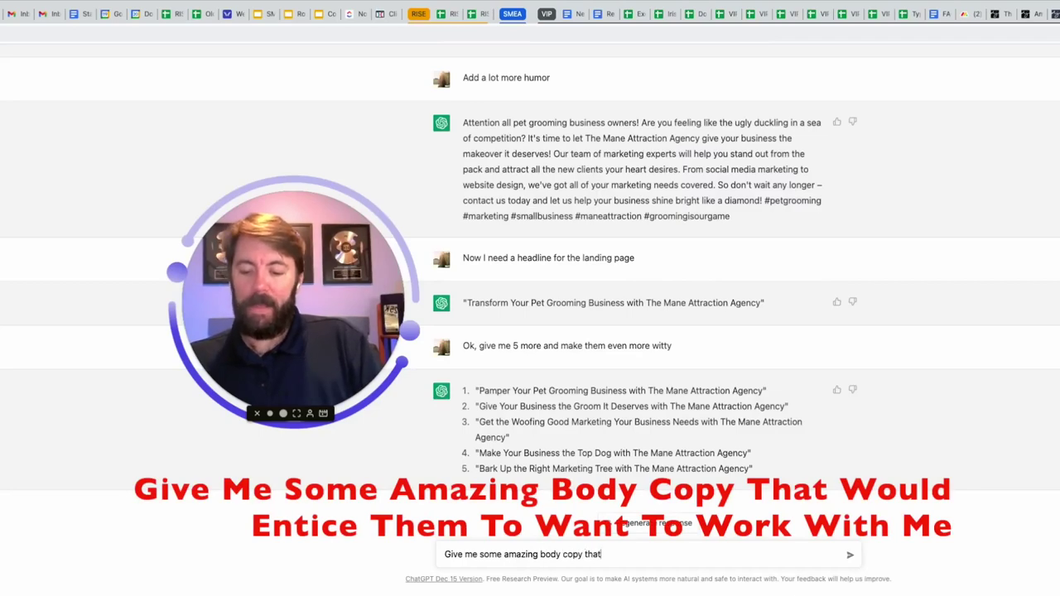
type(" would entice them to want")
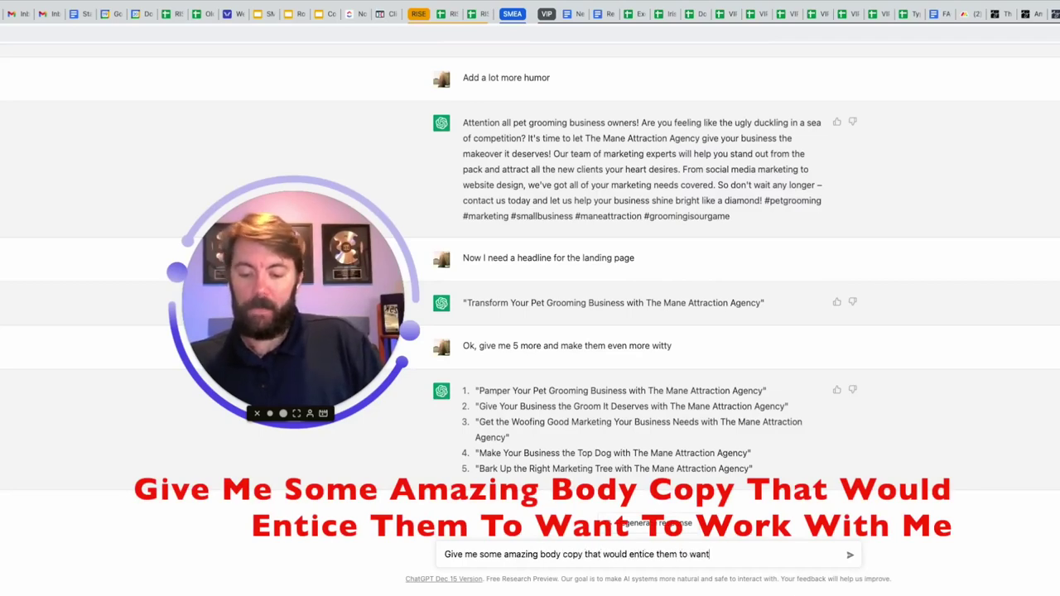
type(" to work wioth me")
key("Return")
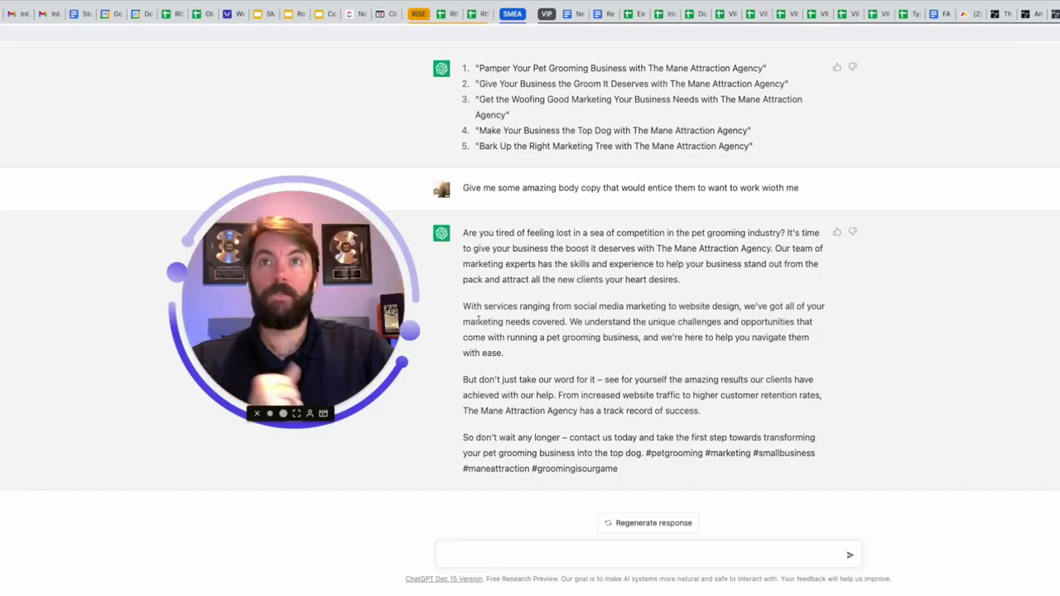
Highlight the body copy's services paragraph and start typing the lead magnet request
left_click_drag(463, 235, 562, 264)
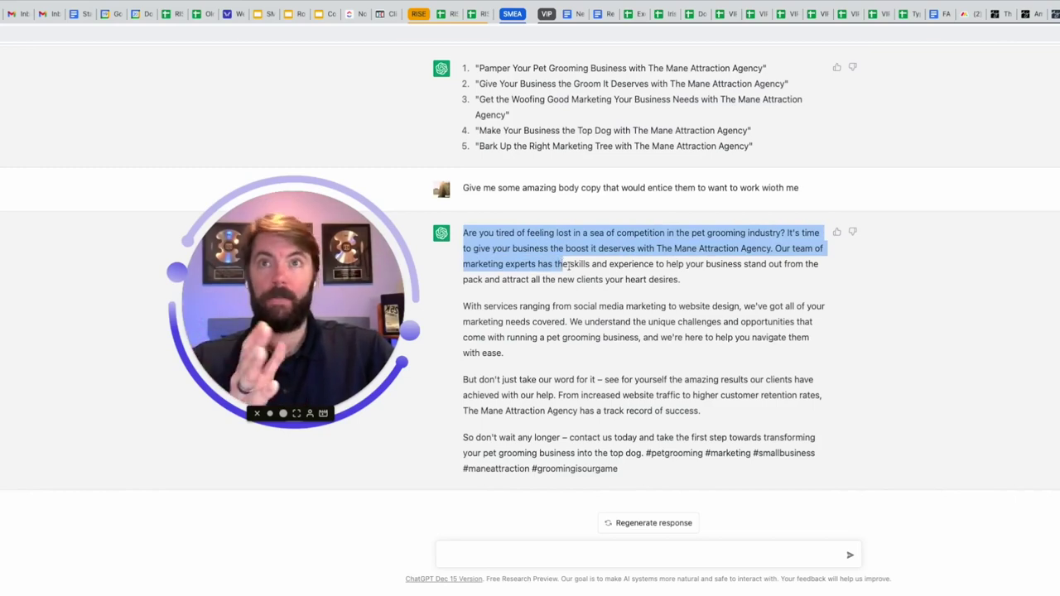
left_click(464, 307)
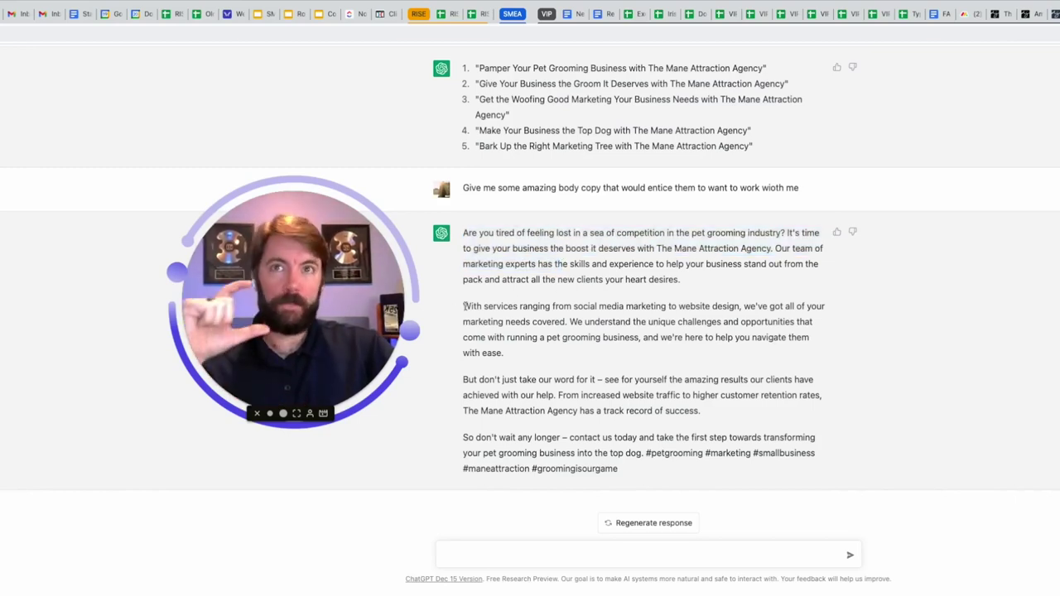
left_click_drag(465, 307, 828, 324)
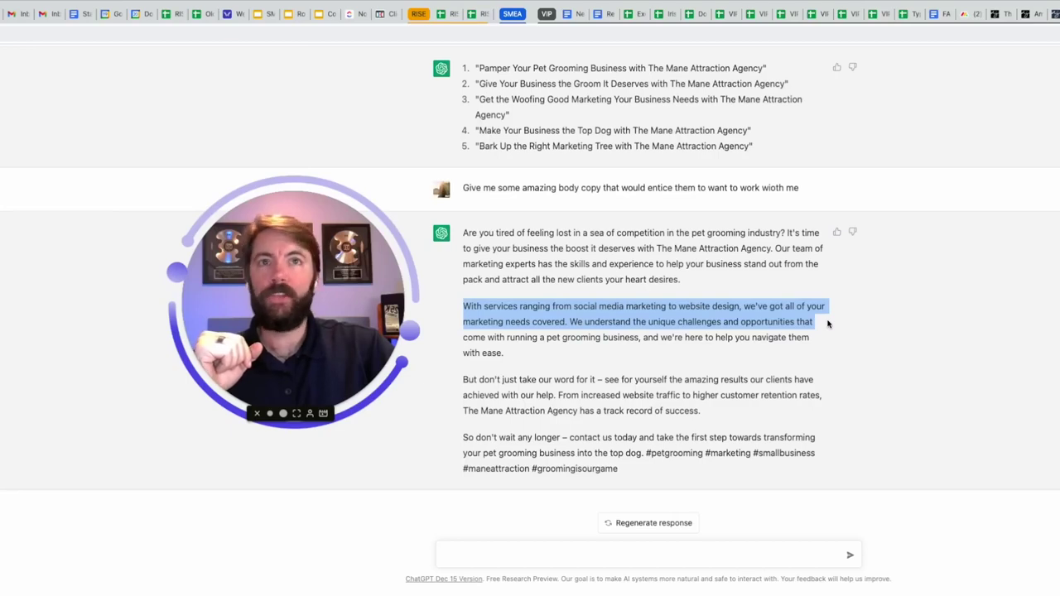
left_click_drag(827, 324, 825, 334)
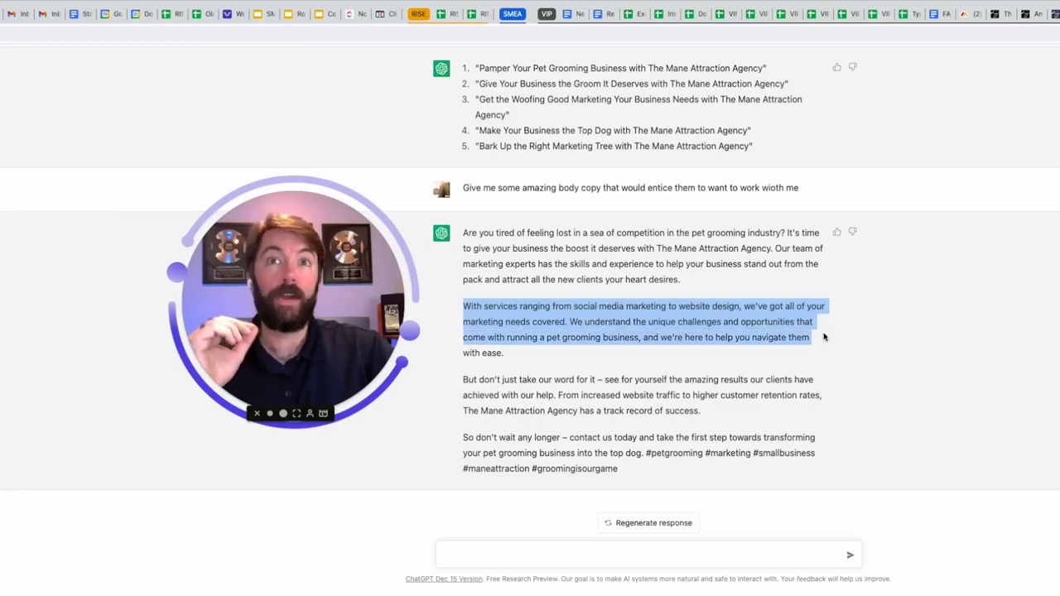
left_click_drag(825, 337, 824, 358)
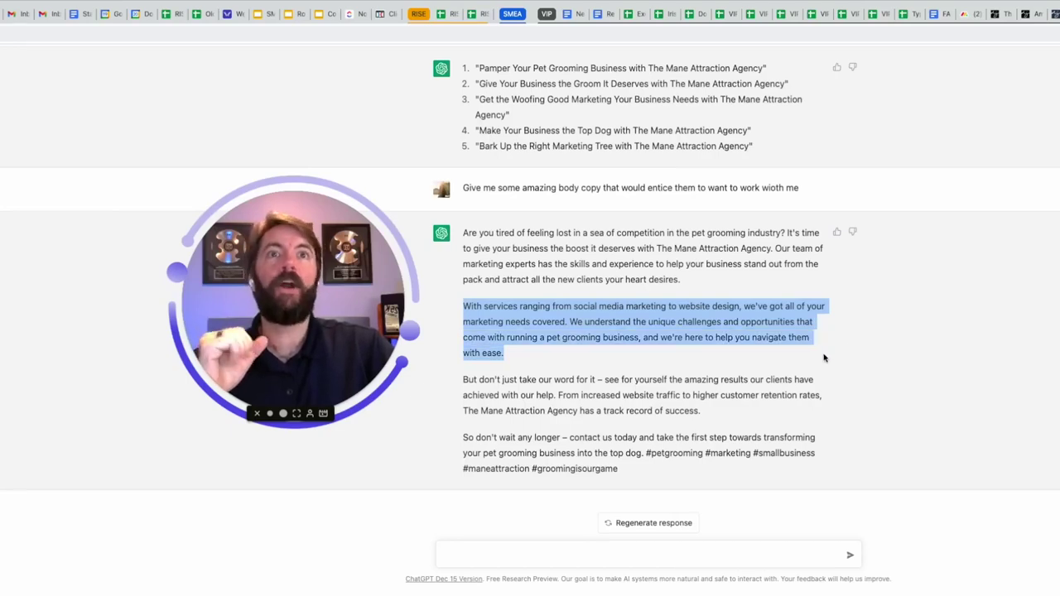
left_click(574, 550)
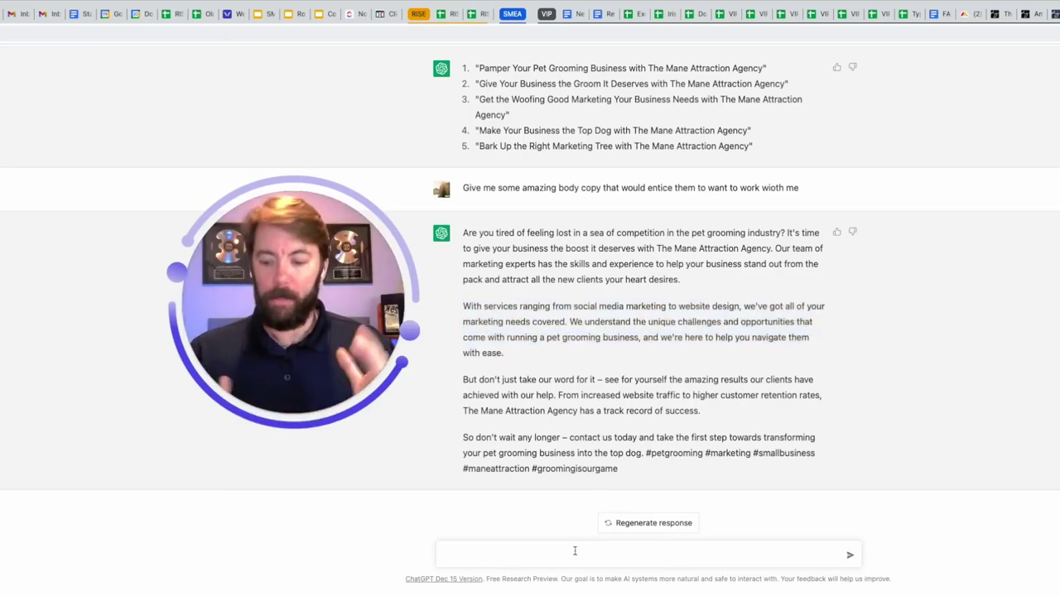
type("come up wi")
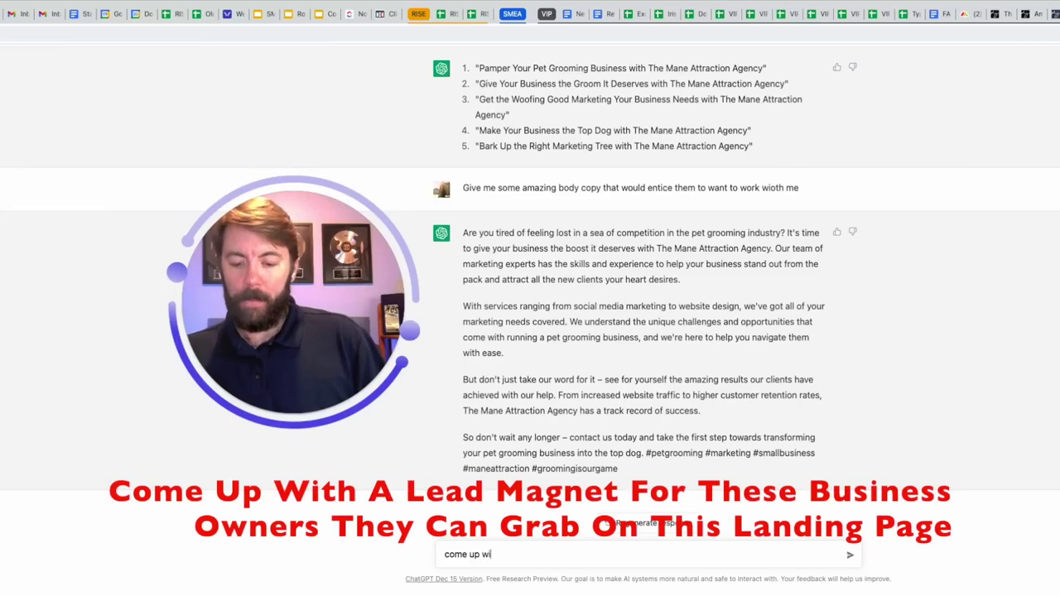
type("th a lead magnet for these ")
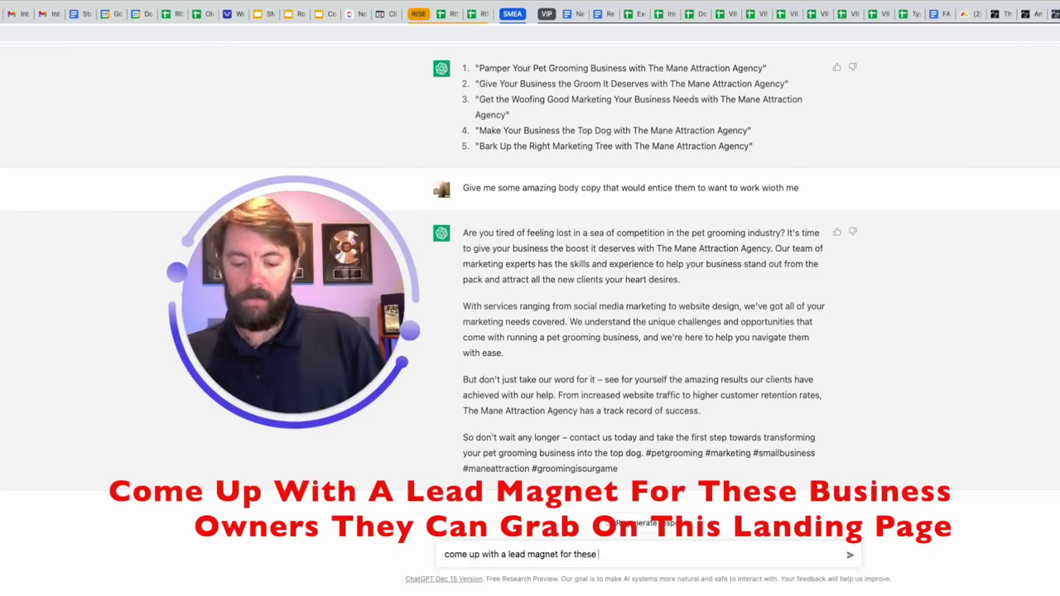
type("business owners they can grab on this landning page")
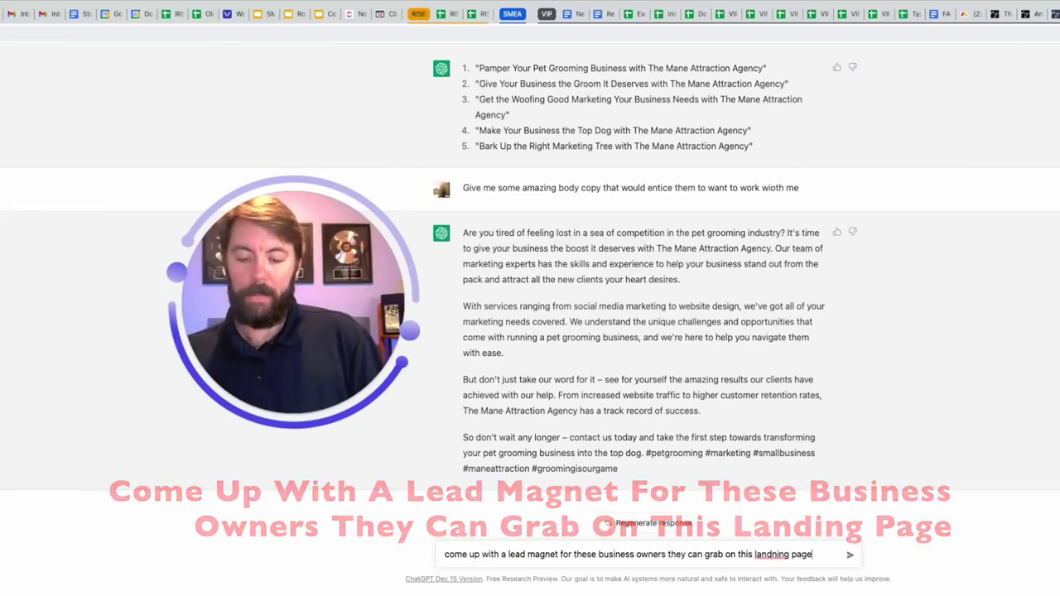
Send the prompt asking for a lead magnet idea for the landing page
key("Return")
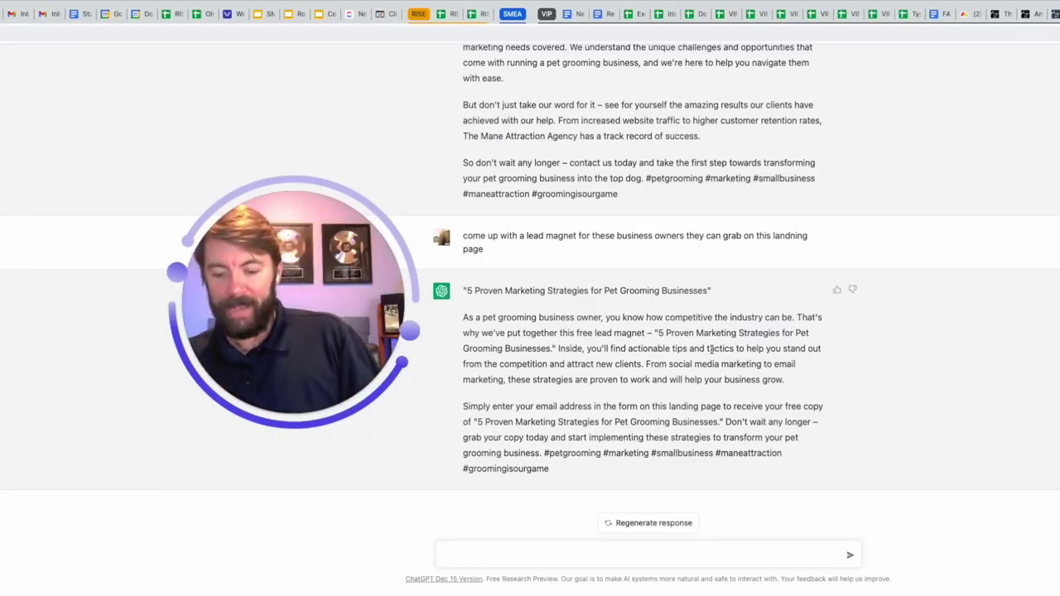
Begin a follow-up prompt asking ChatGPT to list the 5 tips with details
type("he 5")
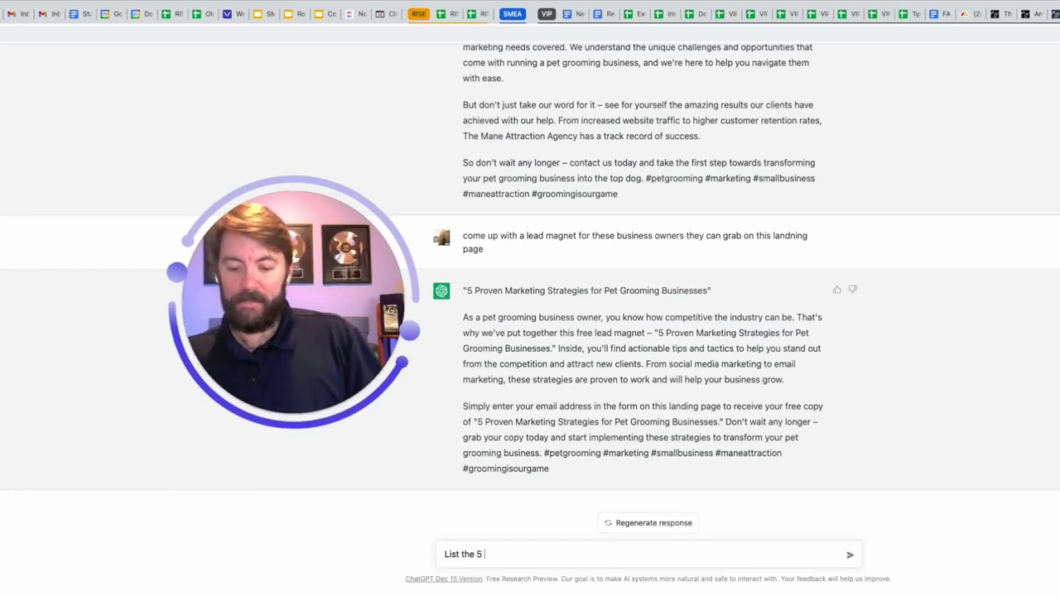
type(" tips and")
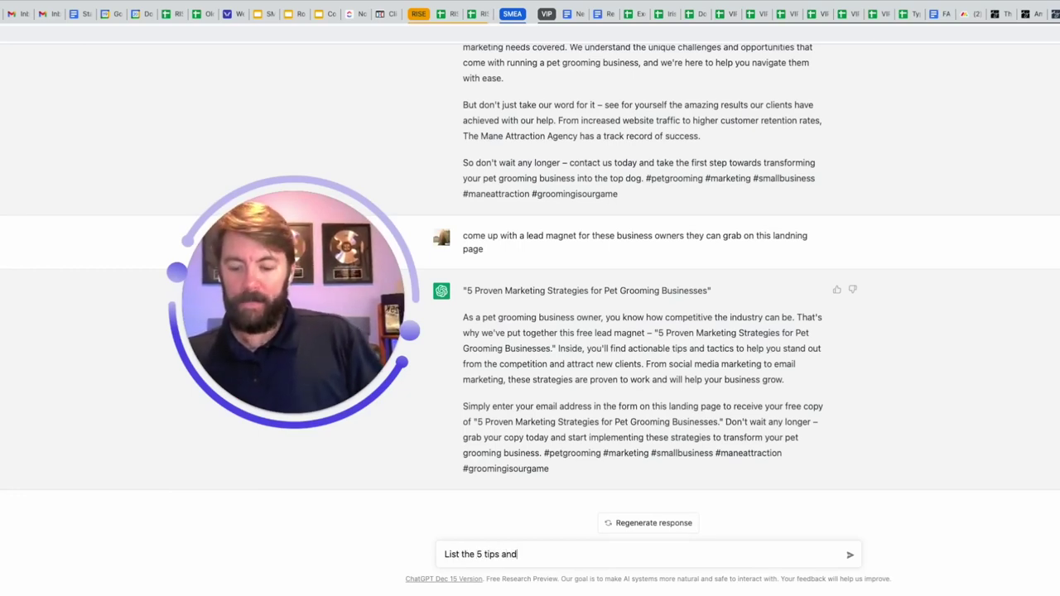
type(" give d")
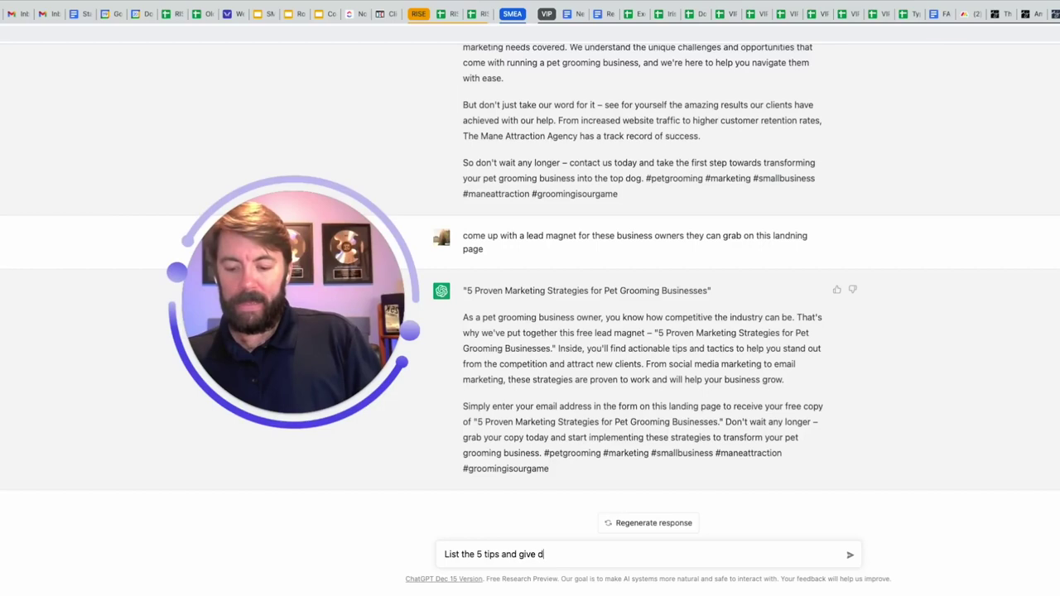
type("etails")
Send 'List the 5 tips and give details' to get each tip explained
key("Return")
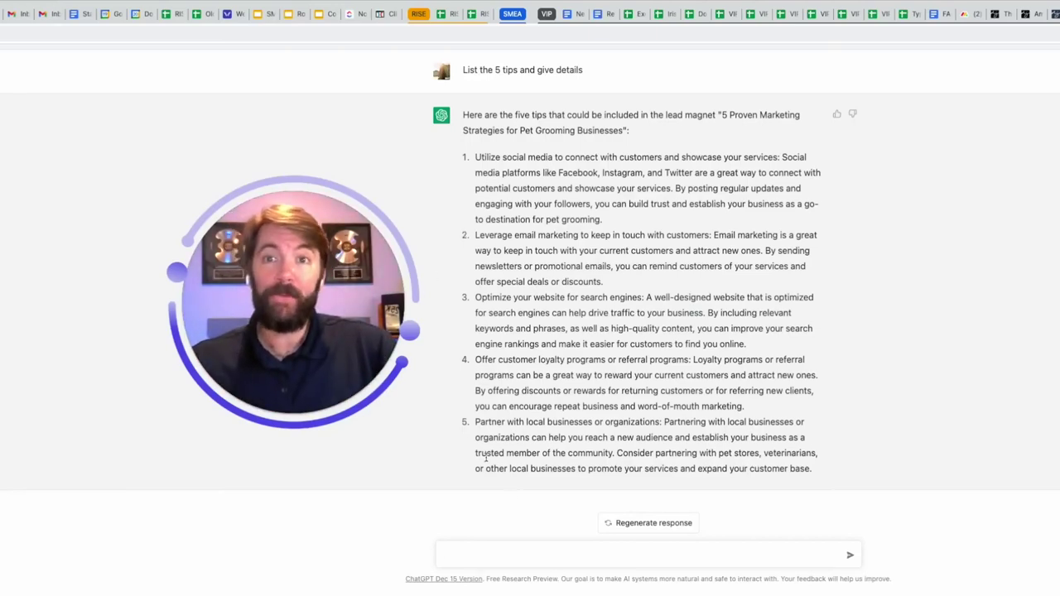
Start a new prompt in the message box for the email sequence
left_click(495, 552)
Request a 5-email sequence with subject lines that moves prospects toward booking a call
type("Wr")
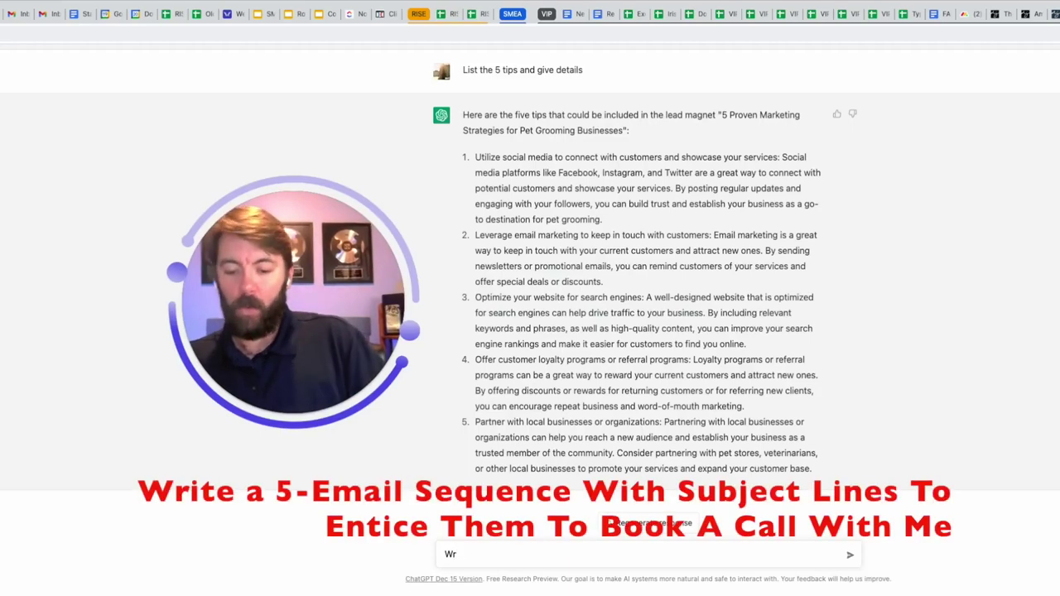
type("ite a 5-email sequebn")
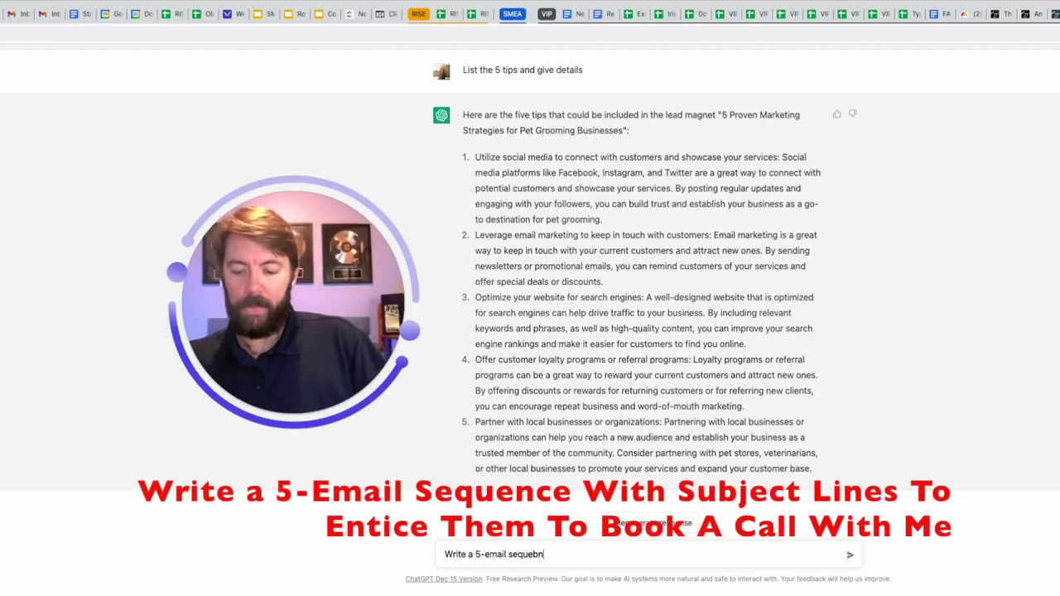
type("ce with subject lines to ")
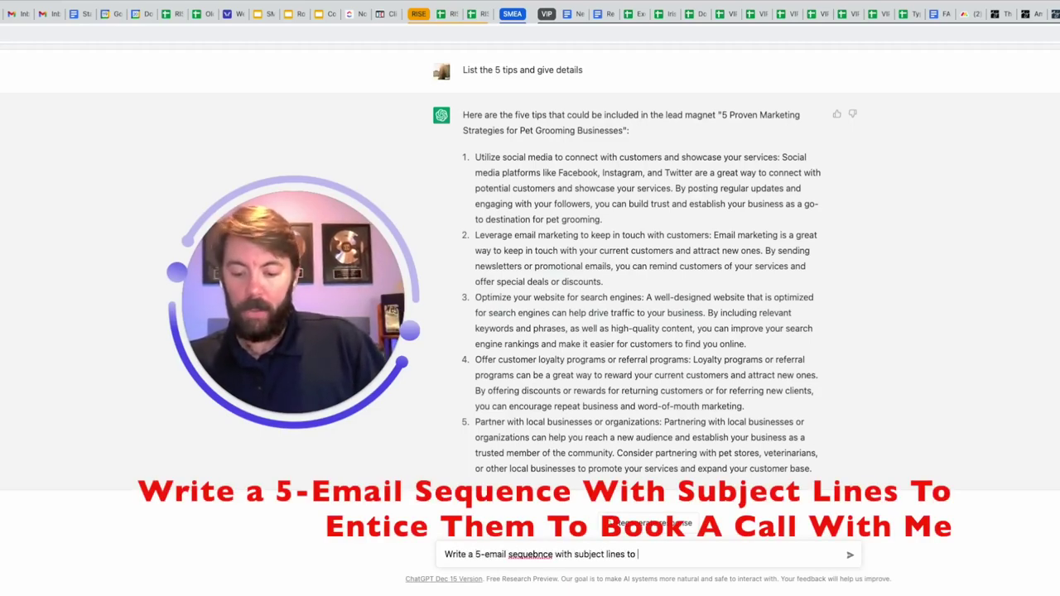
type("attract thie")
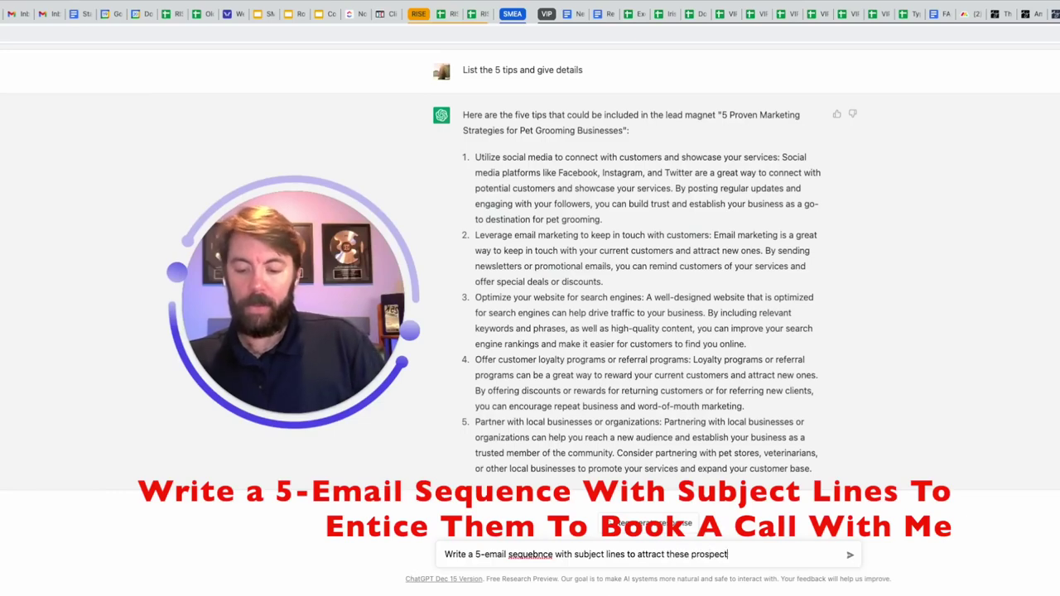
type("e prospects further so they book a call with me")
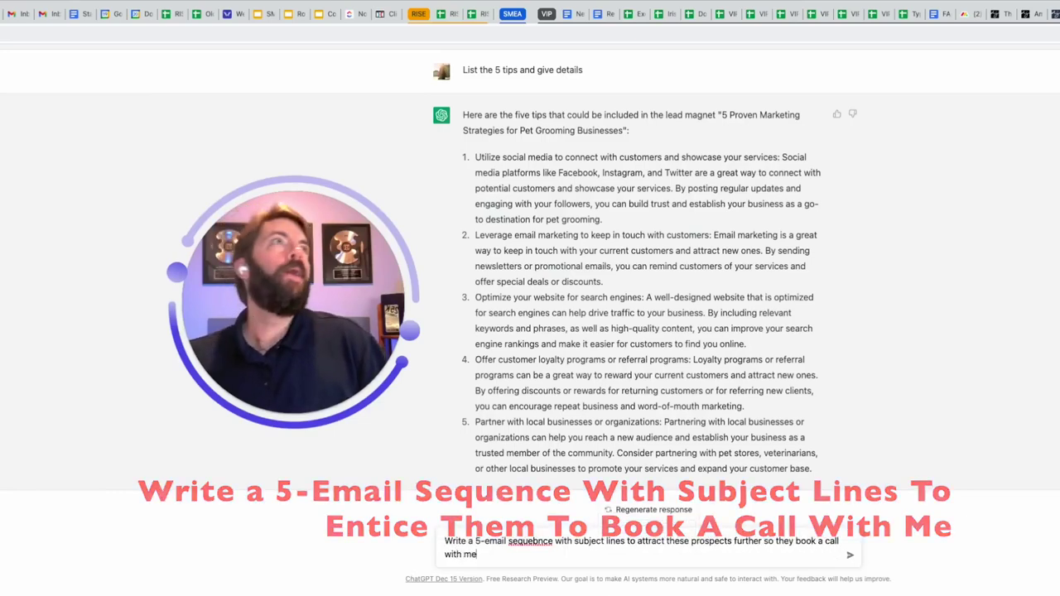
key("Return")
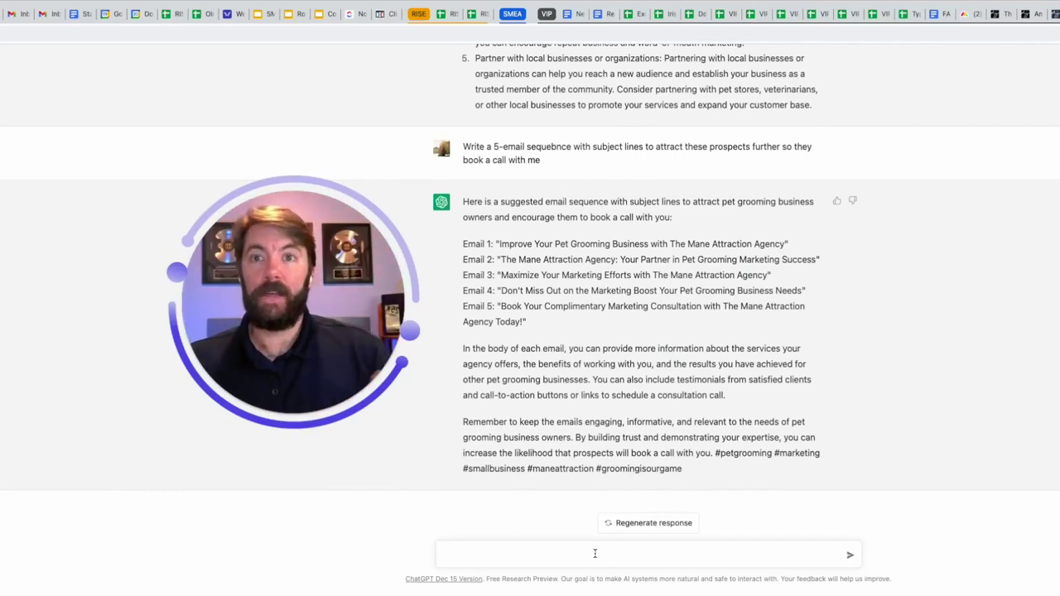
Paste Email 1's subject line, request its email body, then highlight the resulting P.S. line
type("Email 1: \"Improve Your Pet Grooming Business with The Mane Attraction Agency\"")
key("shift+Return")
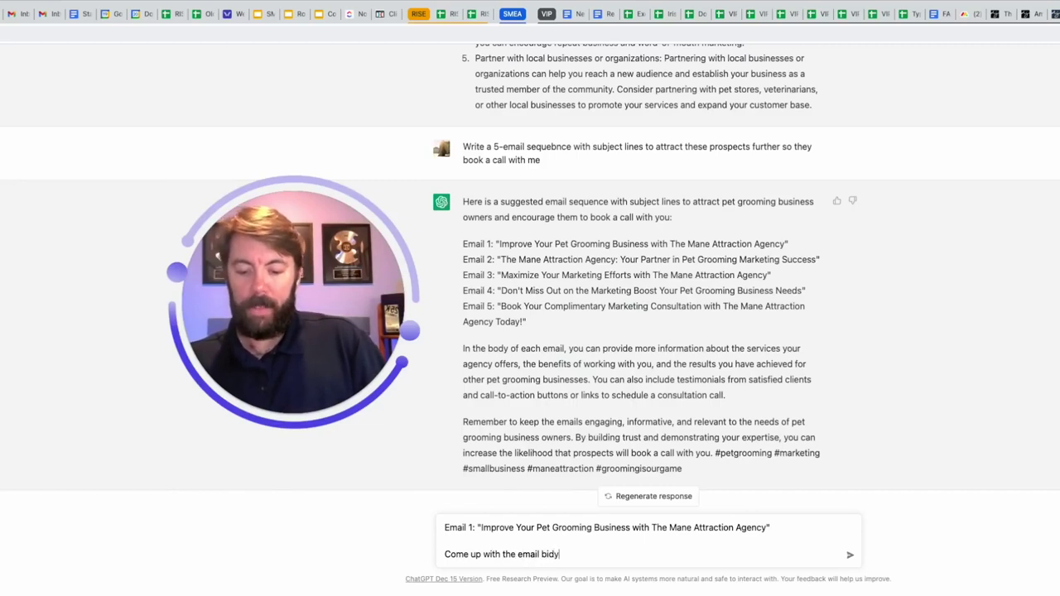
key("Return")
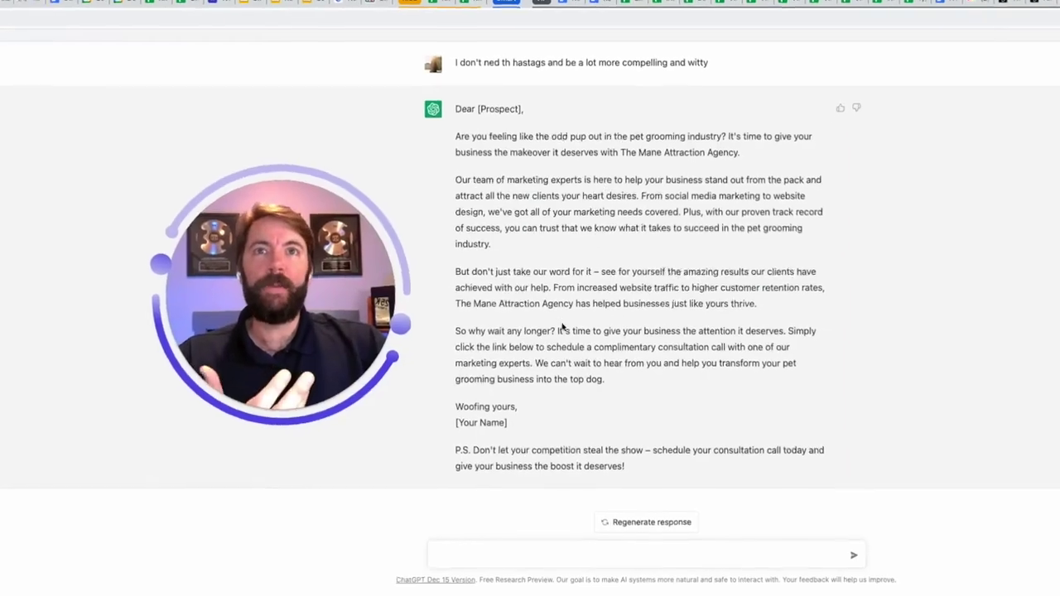
left_click_drag(443, 447, 642, 447)
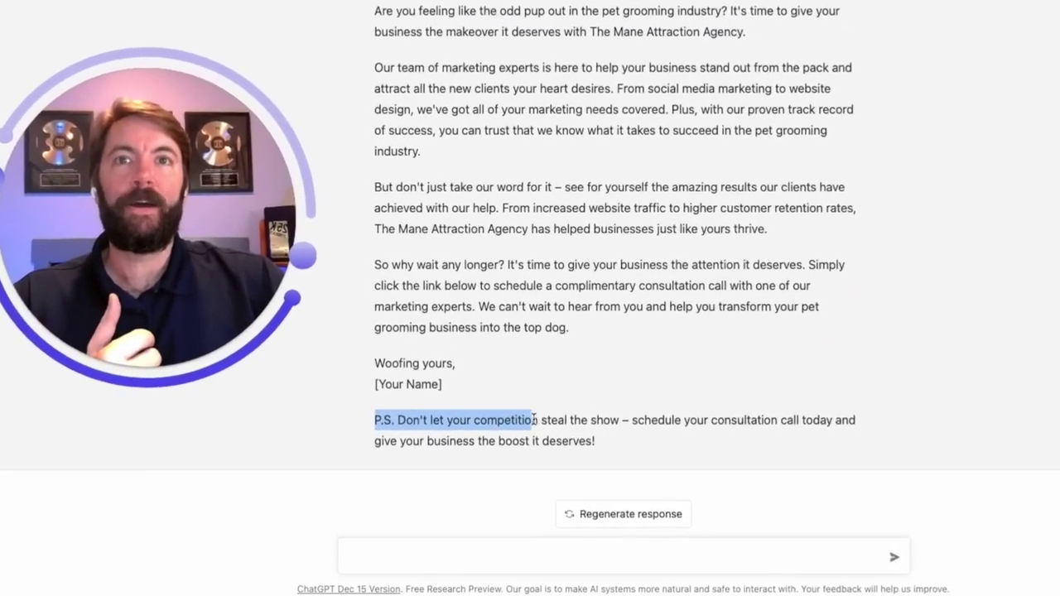
left_click_drag(617, 408, 878, 441)
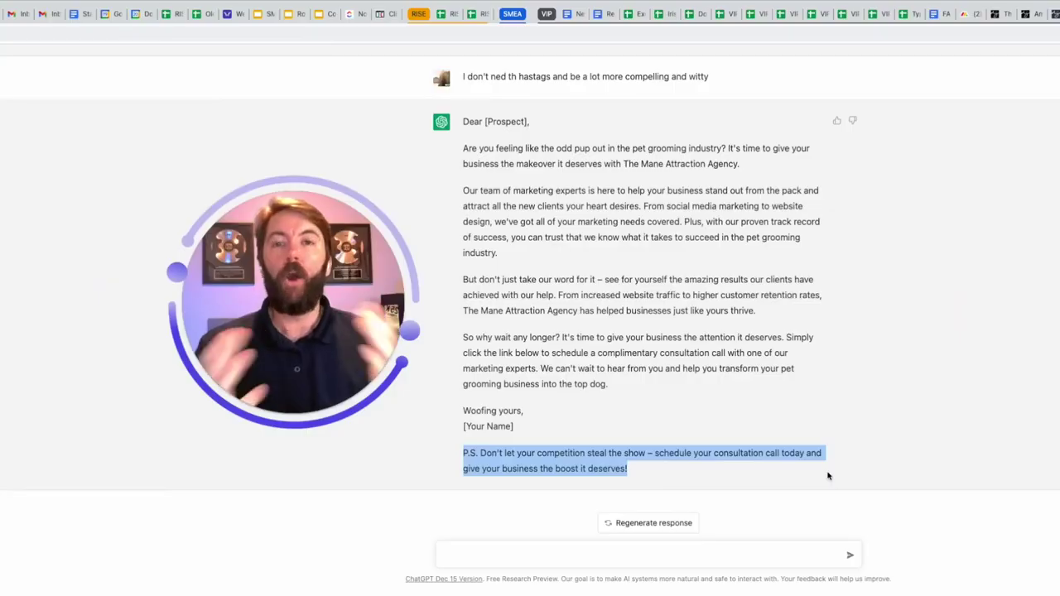